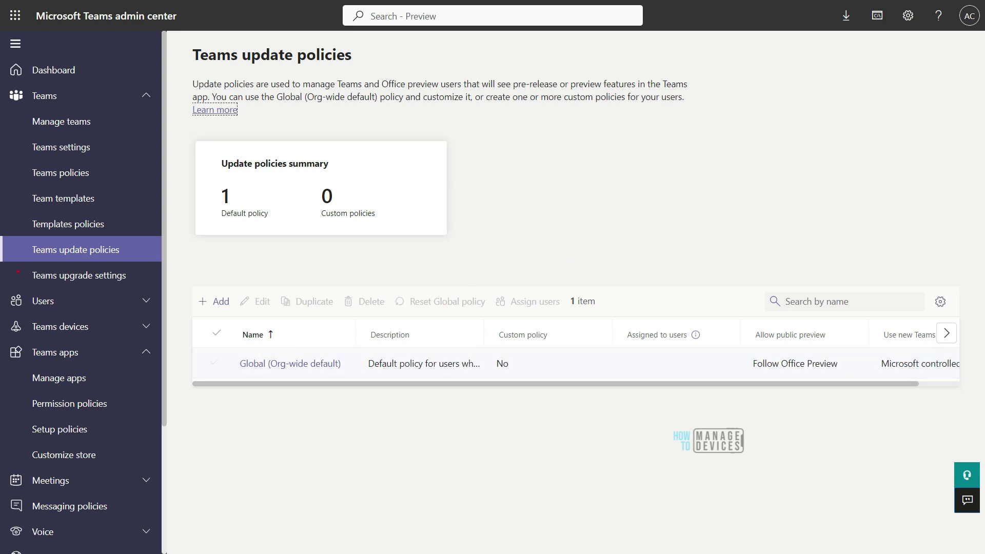
mouse_move(29, 43)
mouse_down()
mouse_move(162, 41)
mouse_move(201, 15)
mouse_move(80, 5)
mouse_up()
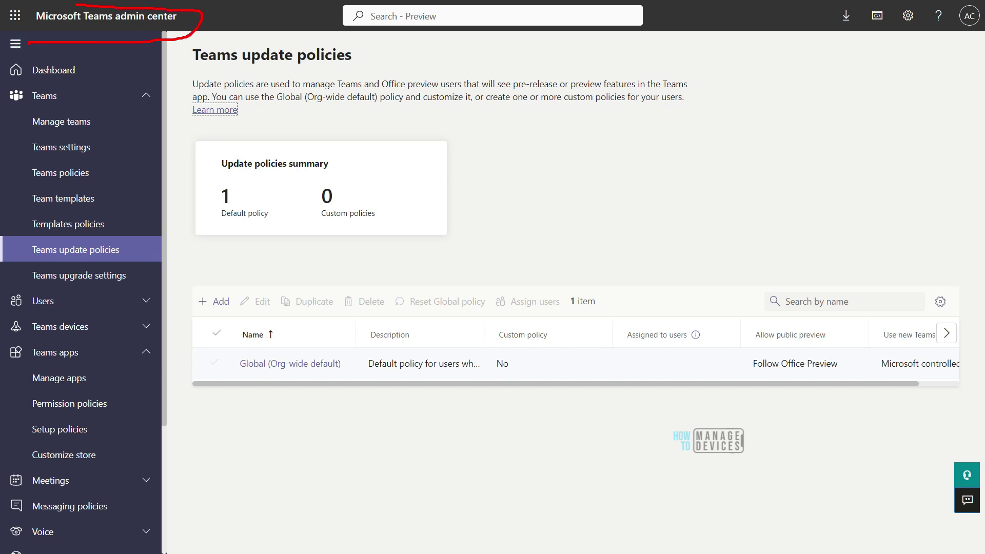
drag(3, 109, 108, 108)
click(119, 209)
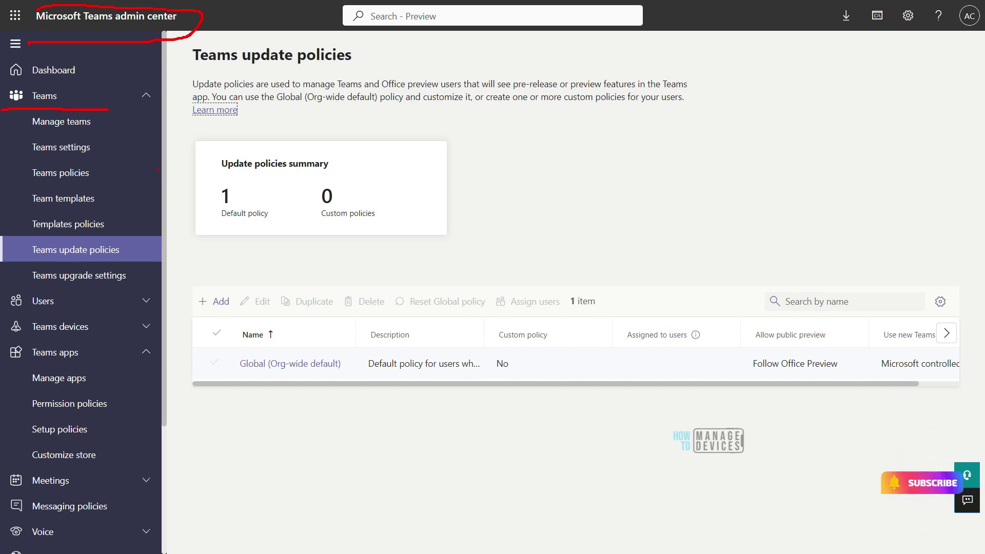
mouse_move(158, 146)
mouse_down()
mouse_move(125, 246)
mouse_move(25, 262)
mouse_up()
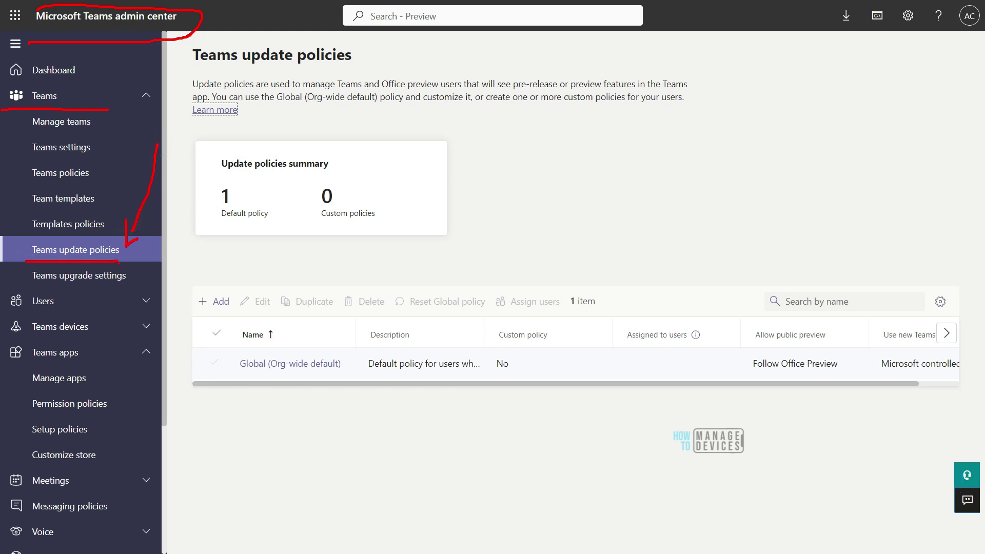
mouse_move(275, 353)
mouse_down()
mouse_move(210, 395)
mouse_move(438, 354)
mouse_move(230, 339)
mouse_up()
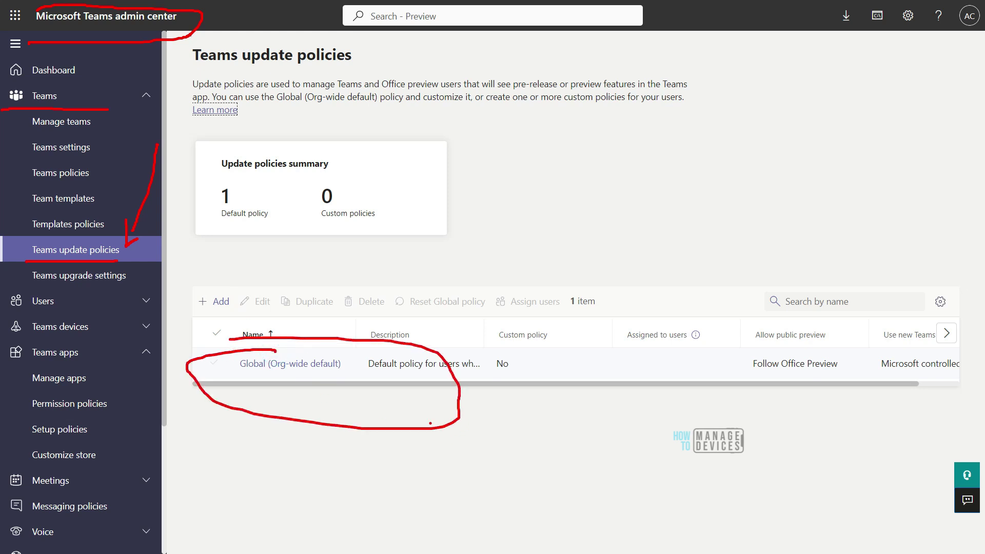
drag(244, 230, 216, 300)
mouse_move(207, 279)
mouse_down()
mouse_move(215, 301)
mouse_move(227, 286)
mouse_move(153, 285)
mouse_move(219, 324)
mouse_up()
drag(304, 248, 250, 282)
drag(250, 282, 261, 283)
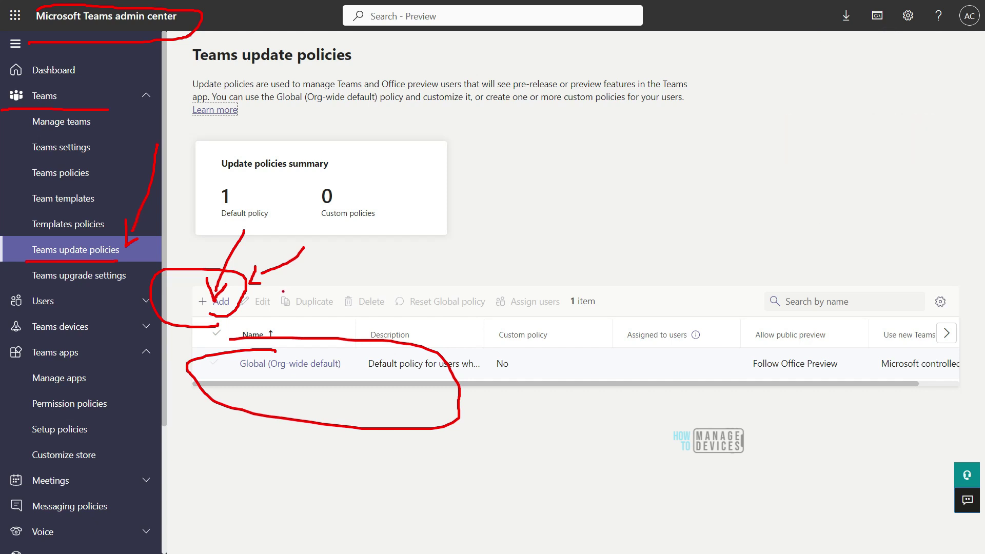
key(Escape)
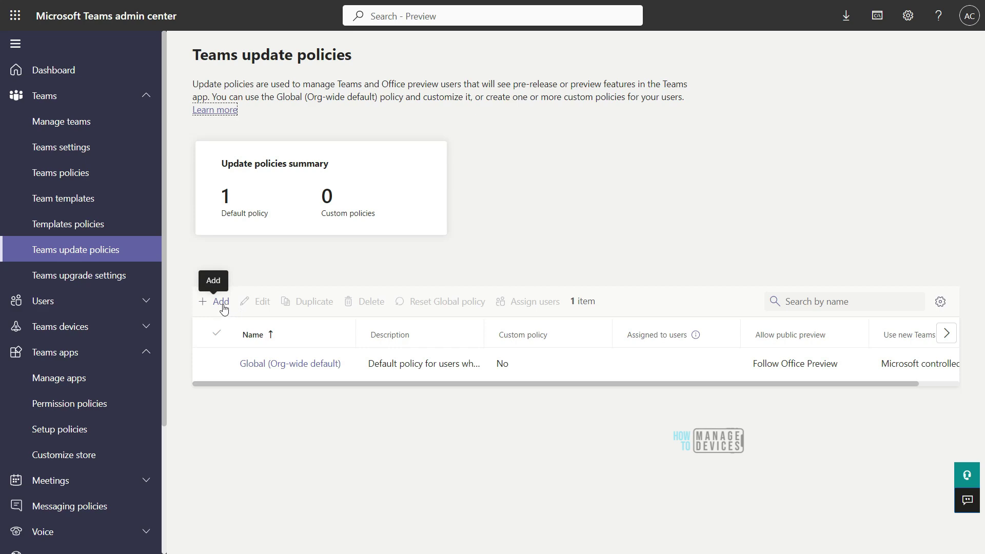
- Start a new update policy named "Teams Client Allow Public Preview" with the description "Allow Public Preview for Teams Client"
click(221, 301)
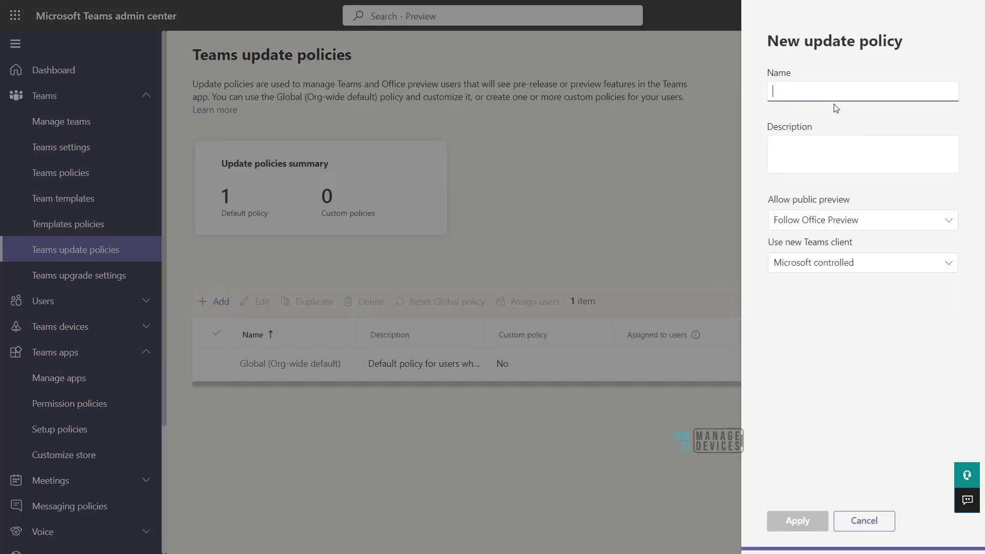
text(Teams Client Allow Public Preview)
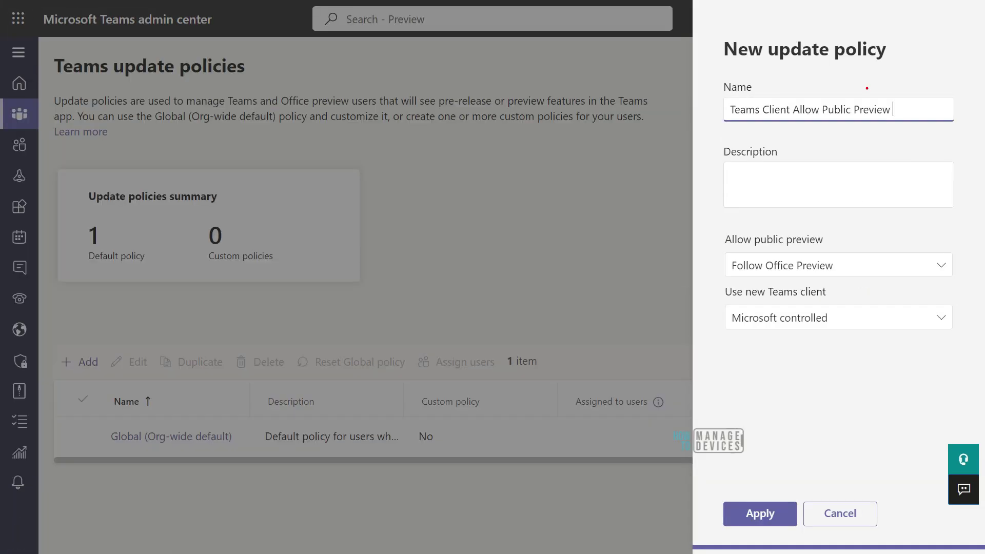
mouse_move(871, 85)
mouse_down()
mouse_move(785, 164)
mouse_move(845, 73)
mouse_up()
drag(718, 131, 905, 129)
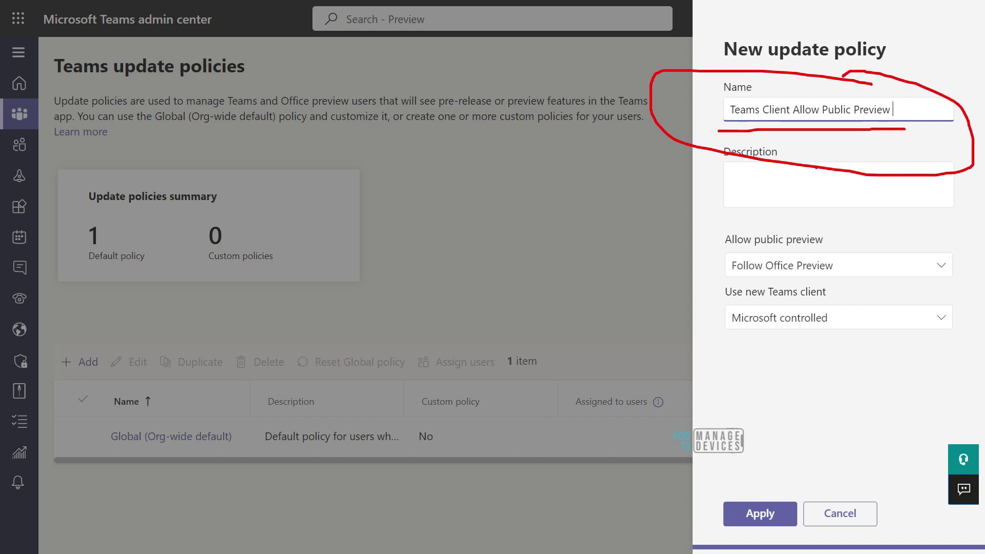
click(876, 195)
text(Allow Public Preview for Teams Client)
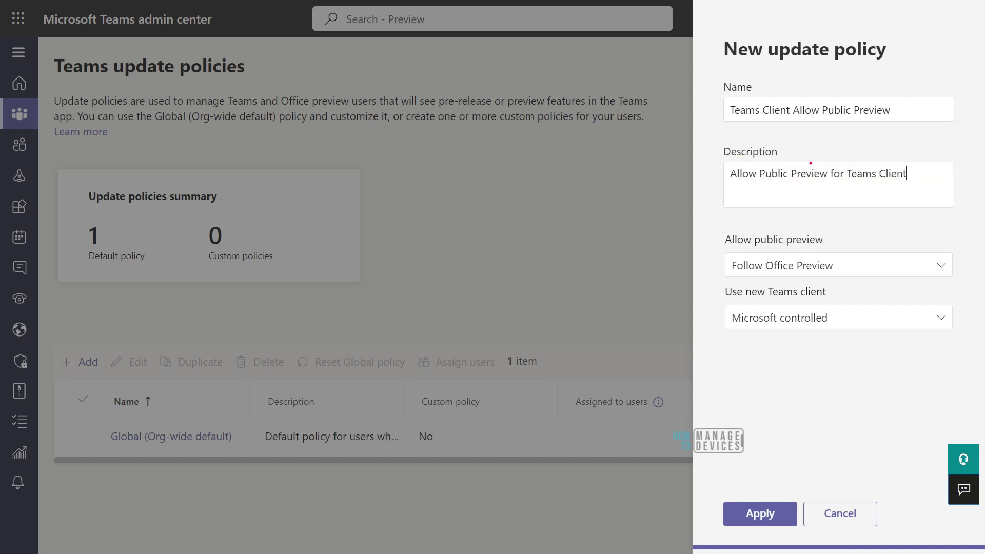
mouse_move(803, 139)
mouse_down()
mouse_move(887, 207)
mouse_move(847, 136)
mouse_up()
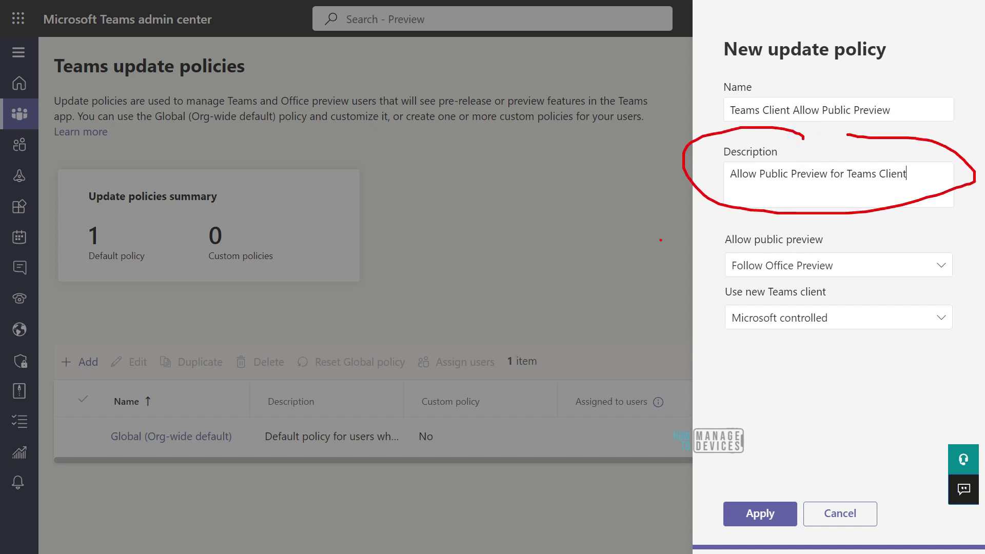
key(Escape)
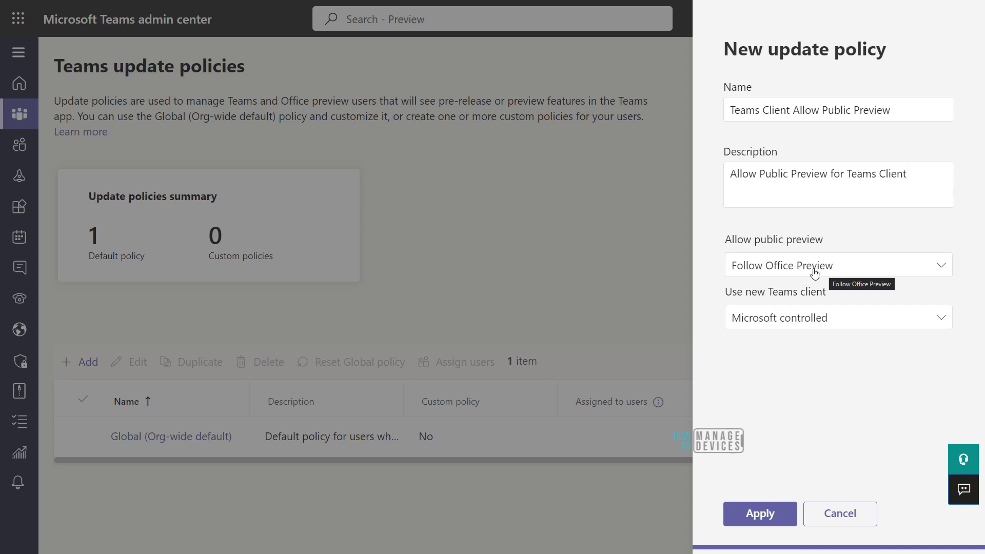
- Set the new policy's Allow public preview option to Enabled
key(ctrl+2)
drag(586, 294, 708, 268)
mouse_move(693, 257)
mouse_down()
mouse_move(714, 260)
mouse_move(709, 282)
mouse_up()
mouse_move(941, 264)
mouse_down()
mouse_move(920, 279)
mouse_move(965, 257)
mouse_move(939, 237)
mouse_up()
key(Escape)
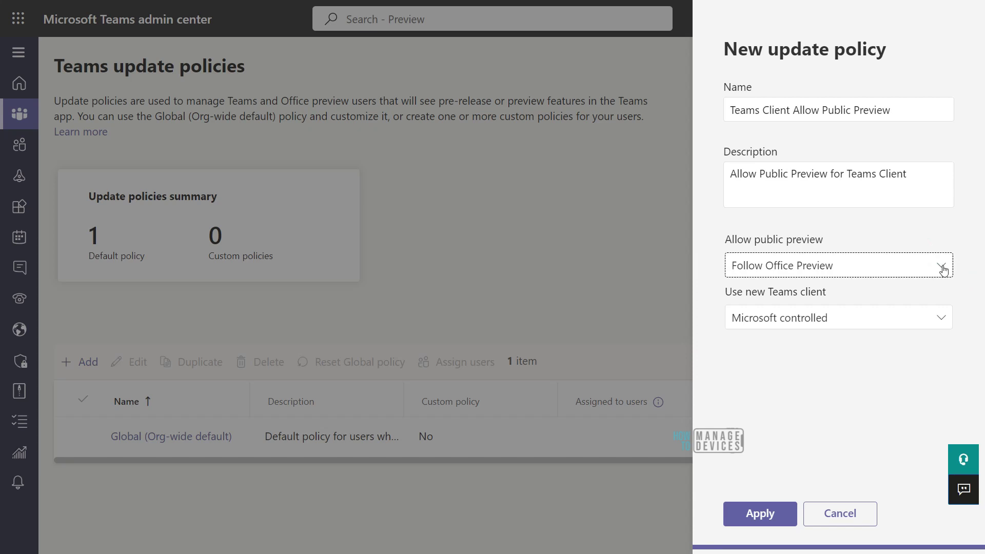
click(942, 267)
key(ctrl+2)
drag(736, 318, 736, 318)
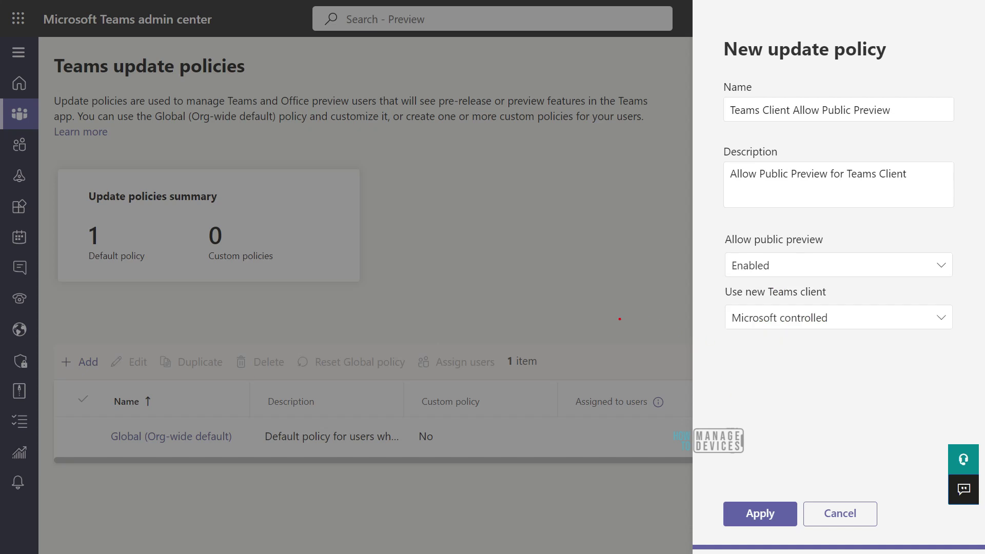
- Apply the new update policy, keeping Use new Teams client at Microsoft controlled
mouse_move(607, 321)
mouse_down()
mouse_move(700, 300)
mouse_move(710, 310)
mouse_up()
drag(692, 343, 703, 343)
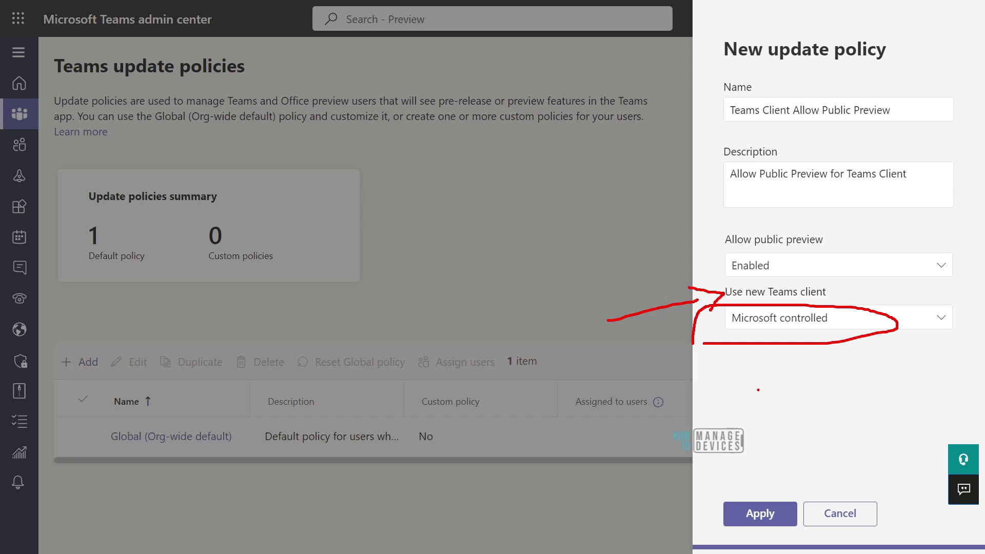
mouse_move(820, 380)
mouse_down()
mouse_move(780, 469)
mouse_move(818, 472)
mouse_up()
drag(858, 231, 852, 299)
mouse_move(719, 488)
mouse_down()
mouse_move(802, 513)
mouse_move(729, 486)
mouse_up()
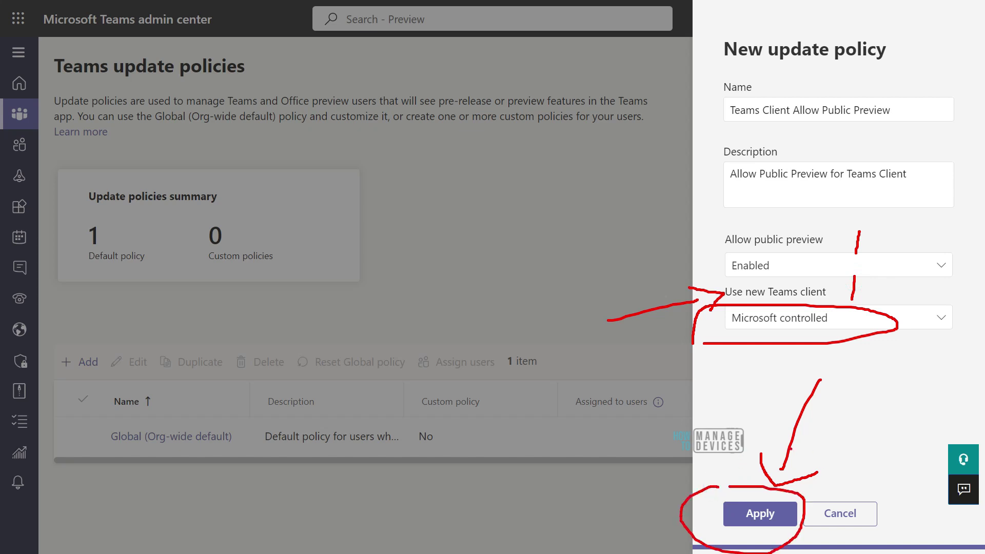
mouse_move(826, 396)
mouse_down()
mouse_move(766, 492)
mouse_move(801, 482)
mouse_up()
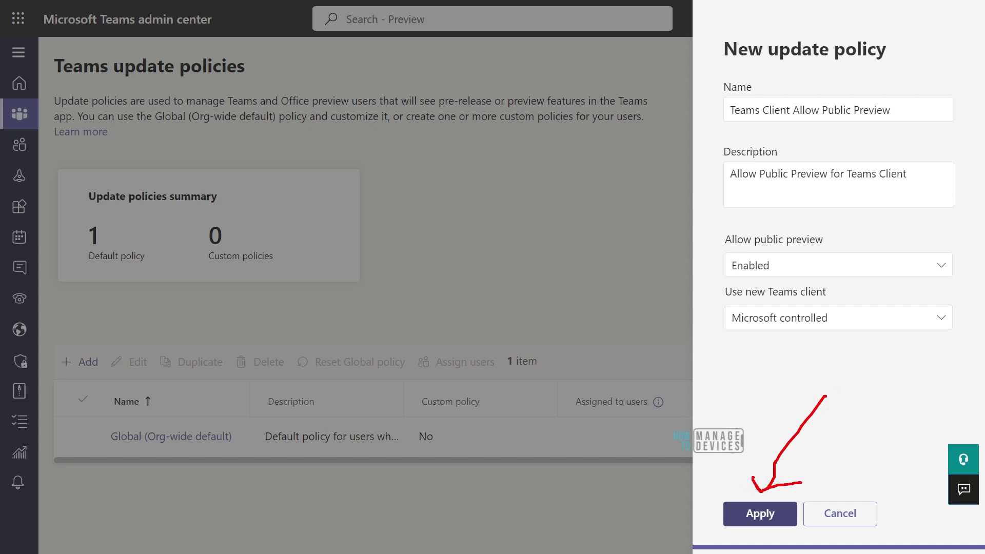
key(Escape)
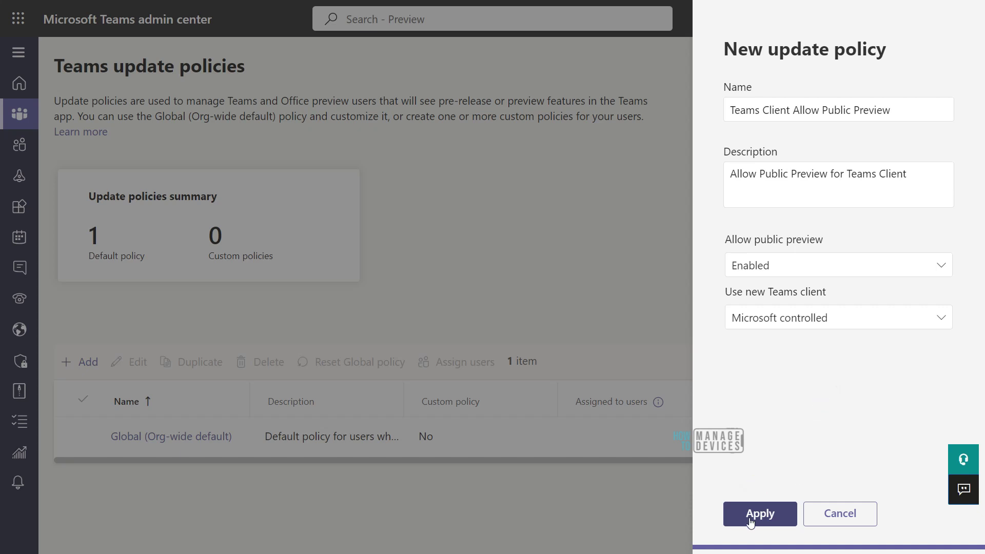
click(750, 519)
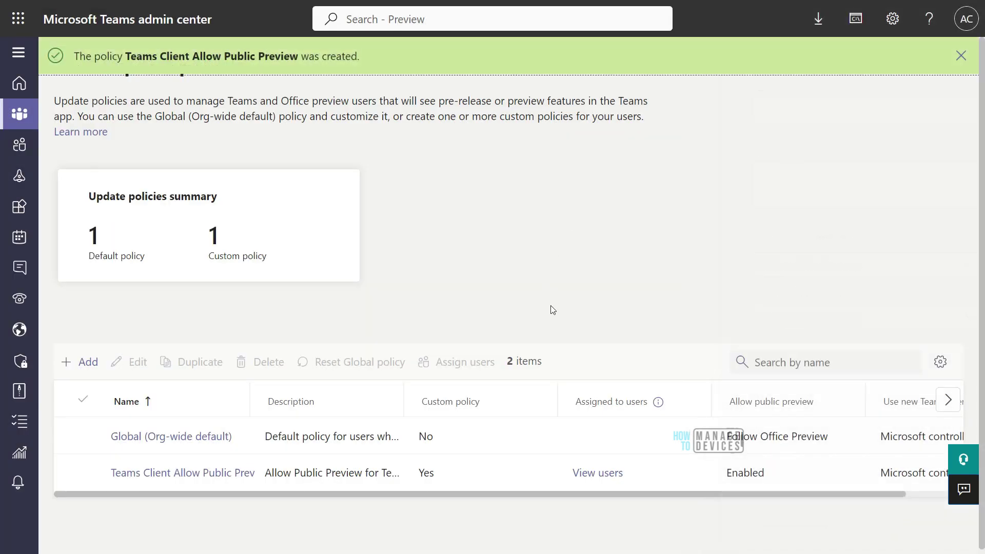
mouse_move(113, 81)
mouse_down()
mouse_move(366, 72)
mouse_move(97, 54)
mouse_up()
mouse_move(267, 109)
mouse_down()
mouse_move(327, 243)
mouse_move(259, 88)
mouse_move(250, 108)
mouse_move(280, 102)
mouse_up()
mouse_move(267, 340)
mouse_down()
mouse_move(209, 431)
mouse_move(164, 457)
mouse_up()
drag(228, 418, 210, 426)
drag(149, 445, 203, 460)
key(Escape)
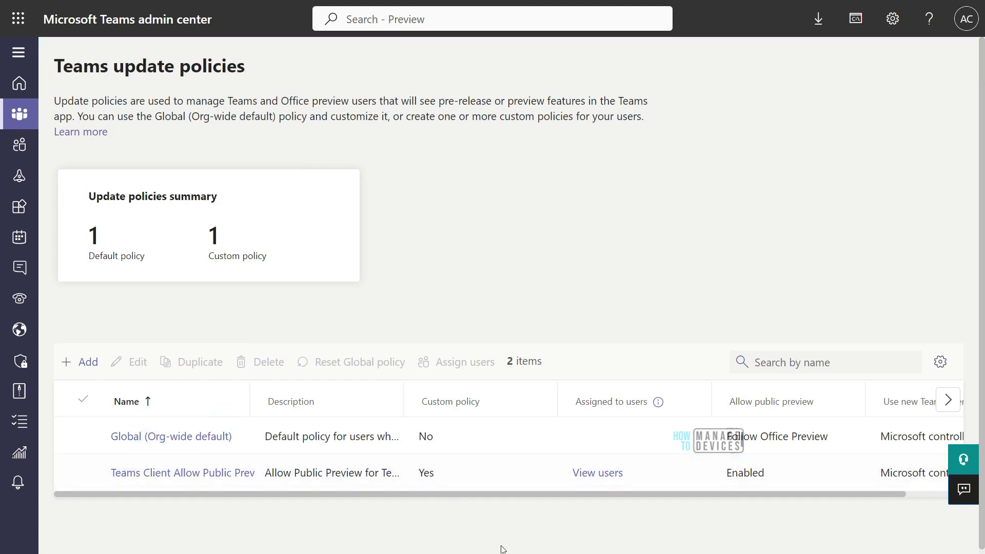
- Open the list of users assigned to the Teams Client Allow Public Preview policy
mouse_move(521, 383)
mouse_down()
mouse_move(451, 372)
mouse_move(508, 521)
mouse_move(520, 382)
mouse_up()
mouse_move(651, 466)
mouse_down()
mouse_move(551, 515)
mouse_move(663, 439)
mouse_up()
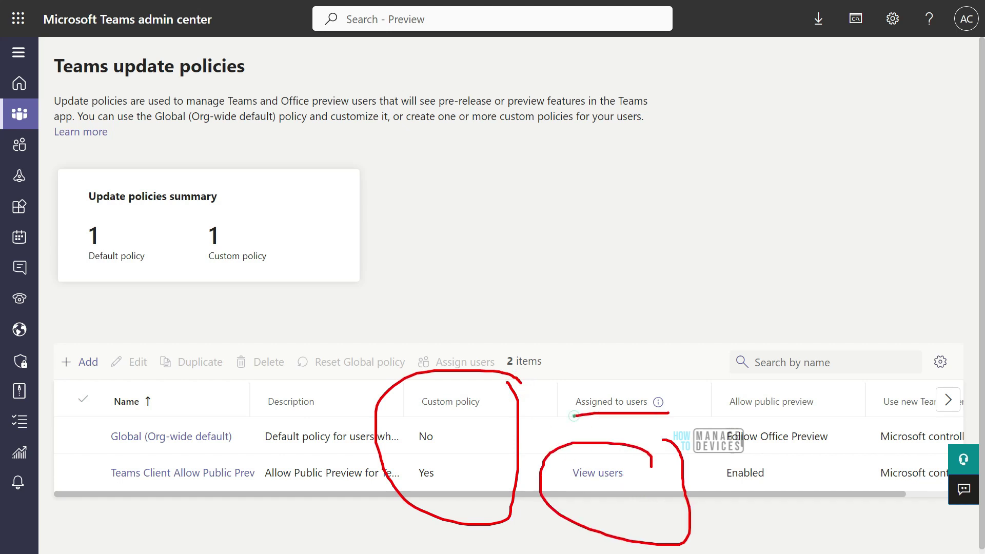
key(Escape)
click(596, 474)
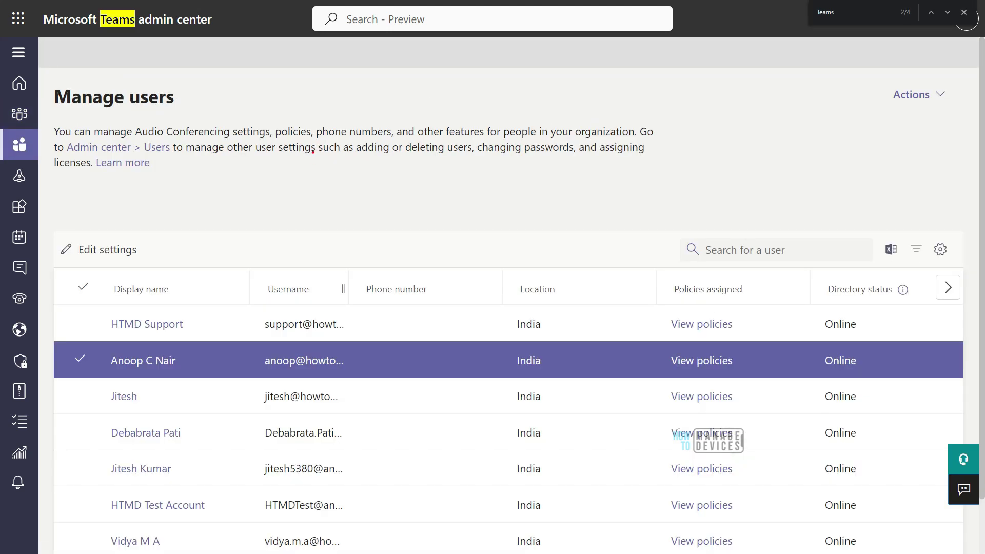
- Remove the update policy filter and select the second, fourth and seventh users in the user list
drag(239, 307, 312, 153)
mouse_move(209, 290)
mouse_down()
mouse_move(231, 324)
mouse_move(258, 304)
mouse_up()
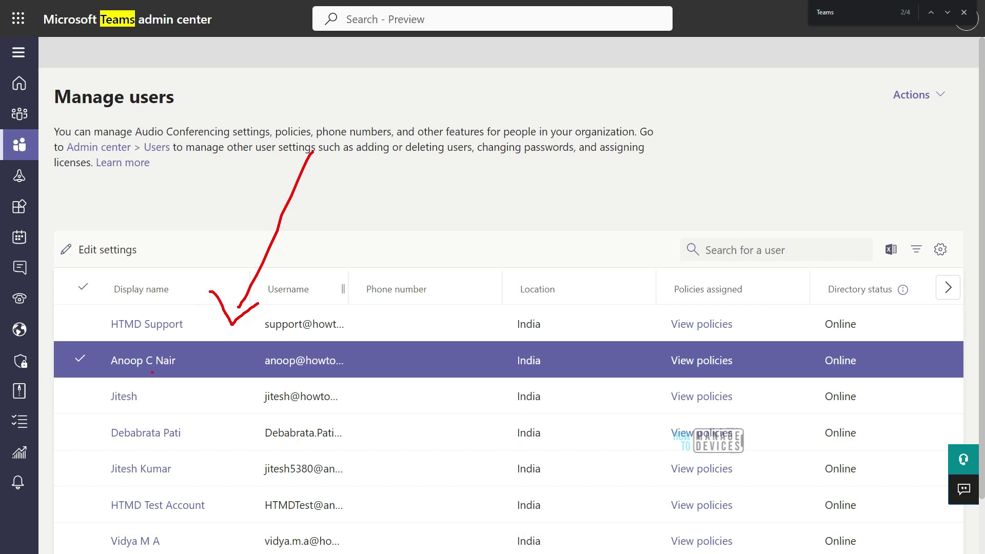
mouse_move(75, 373)
mouse_down()
mouse_move(95, 360)
mouse_move(67, 386)
mouse_up()
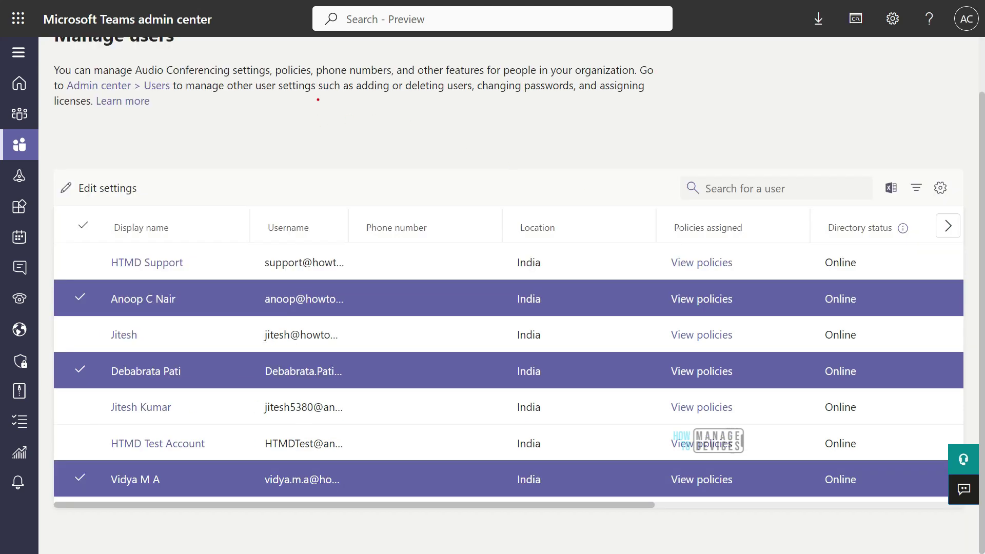
drag(318, 100, 226, 218)
mouse_move(205, 187)
mouse_down()
mouse_move(212, 228)
mouse_move(249, 217)
mouse_up()
drag(197, 294, 222, 305)
drag(88, 278, 111, 320)
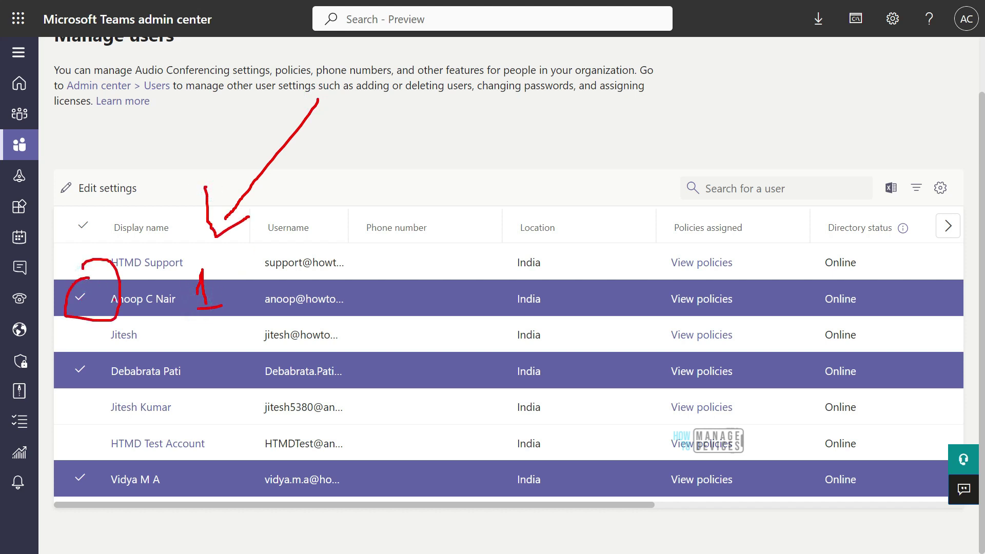
key(Escape)
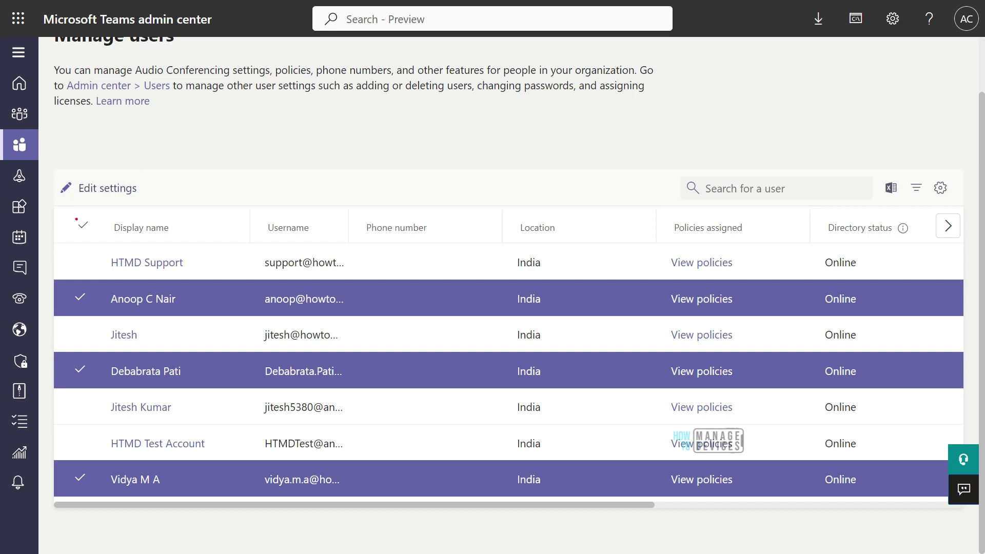
- Open the policy settings for the three selected users together
mouse_move(56, 198)
mouse_down()
mouse_move(74, 254)
mouse_move(71, 211)
mouse_up()
key(Escape)
click(98, 188)
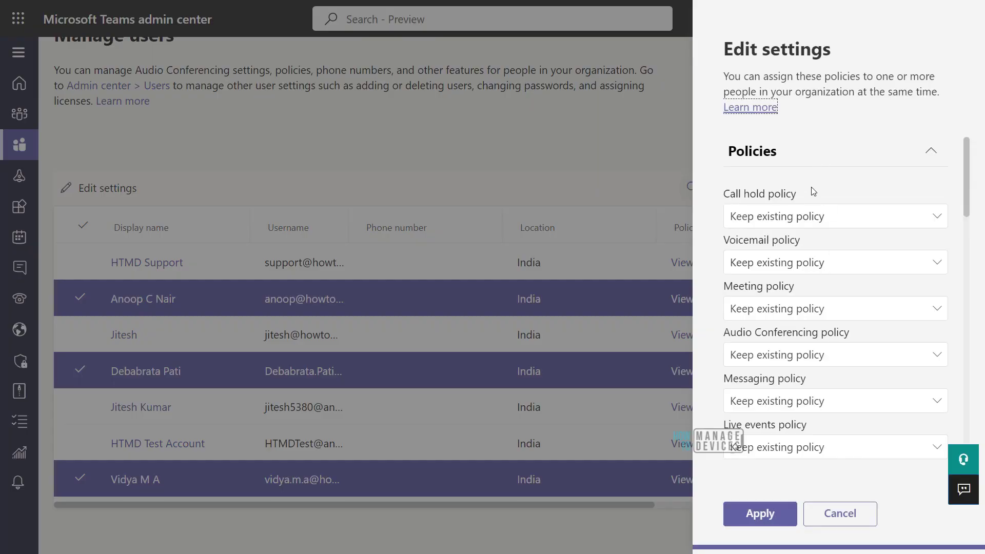
drag(638, 220, 418, 245)
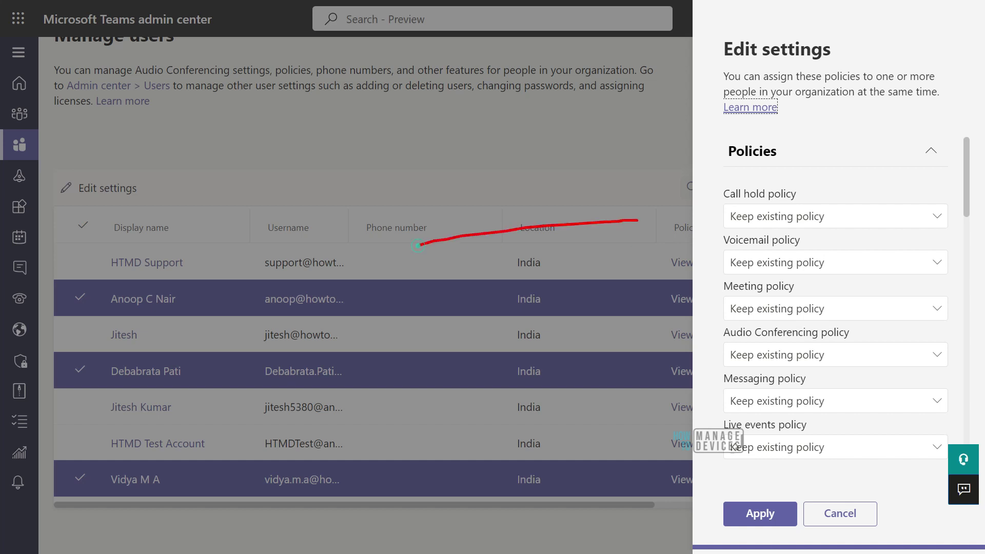
drag(594, 181, 654, 257)
key(Escape)
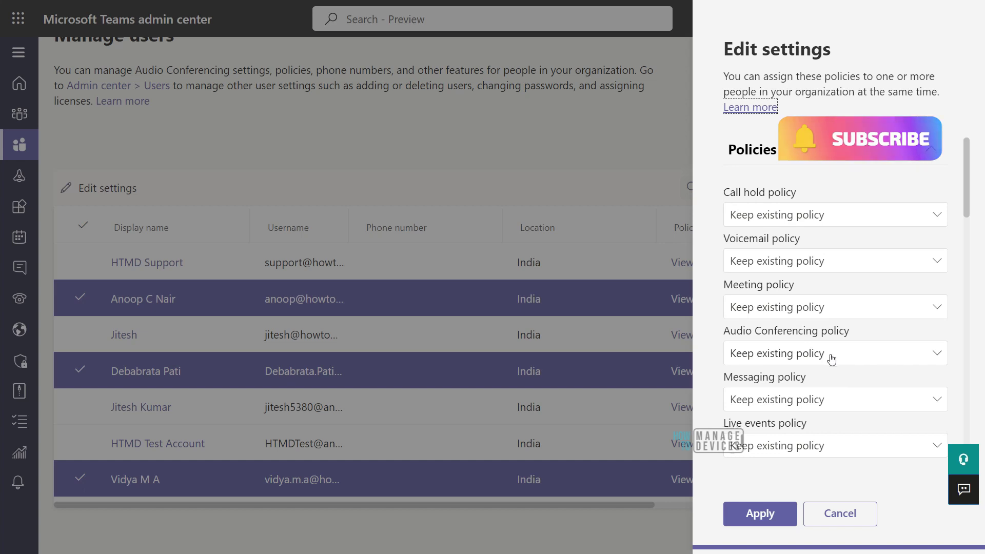
- Set the selected users' Update policy to Teams Client Allow Public Preview, then apply and confirm the assignment
scroll(836, 367, down, 2)
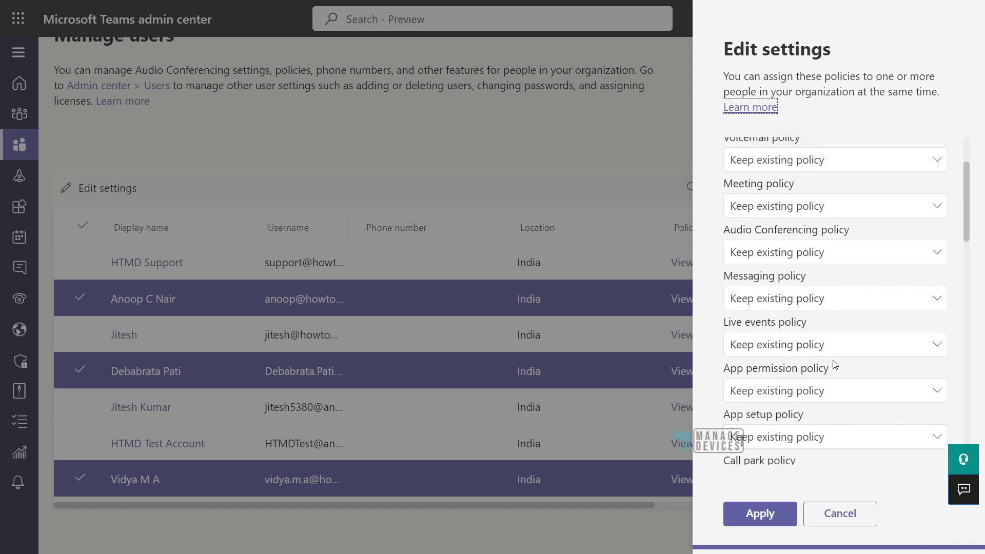
scroll(835, 366, down, 2)
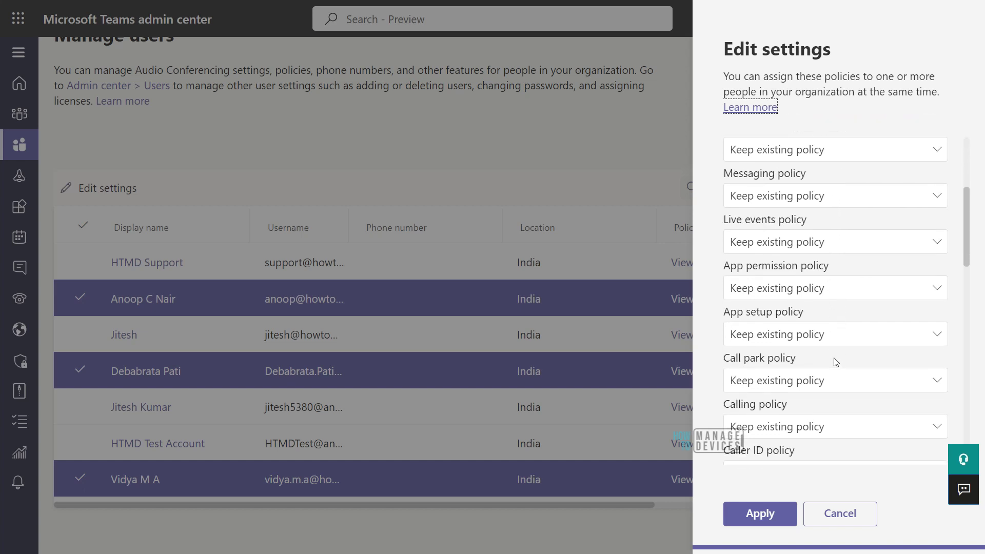
scroll(837, 362, down, 5)
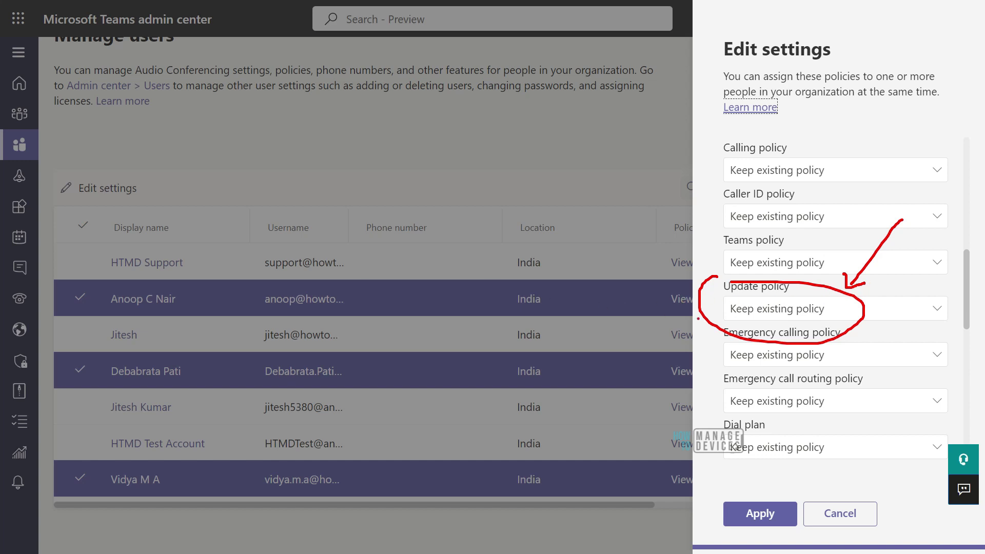
mouse_move(648, 325)
mouse_down()
mouse_move(700, 320)
mouse_move(704, 335)
mouse_up()
key(Escape)
click(766, 313)
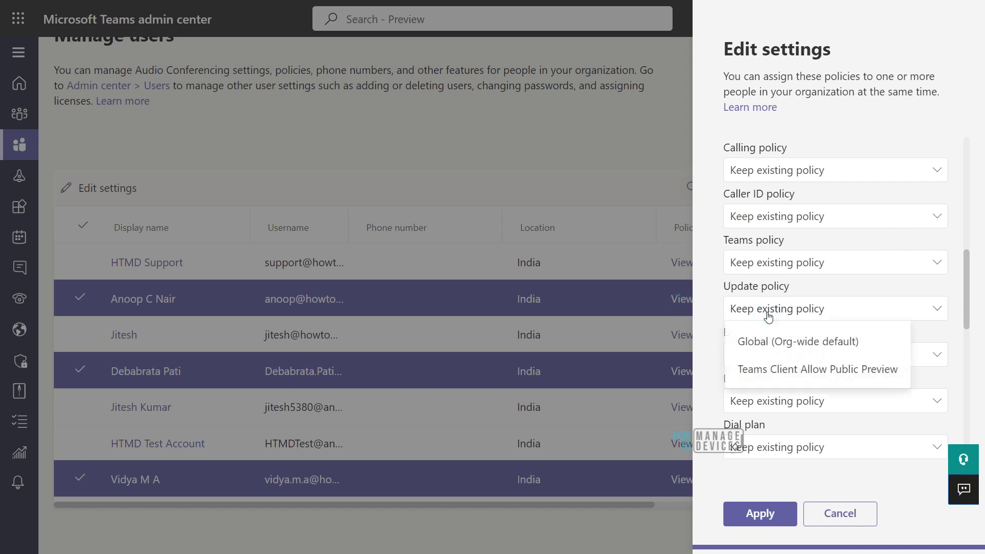
click(771, 369)
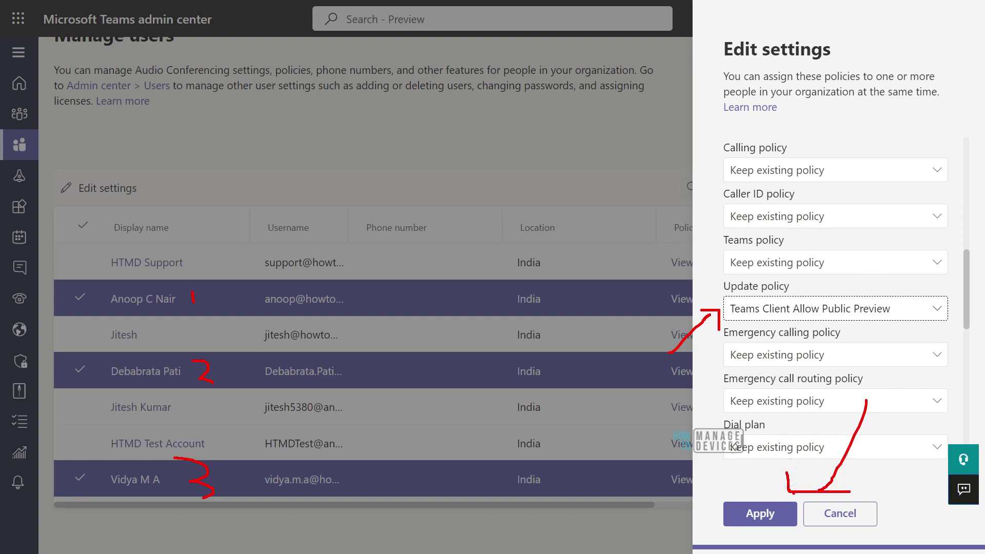
click(769, 515)
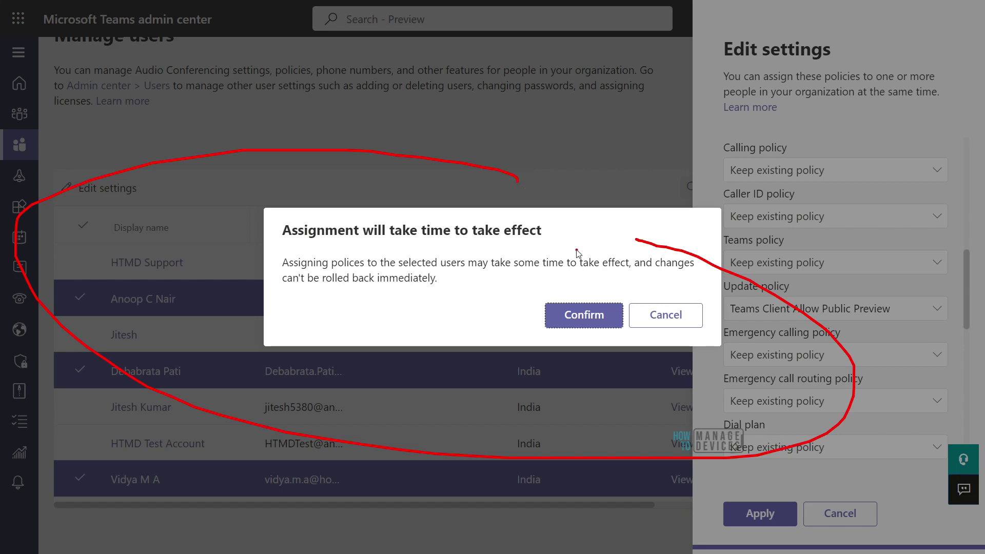
click(584, 314)
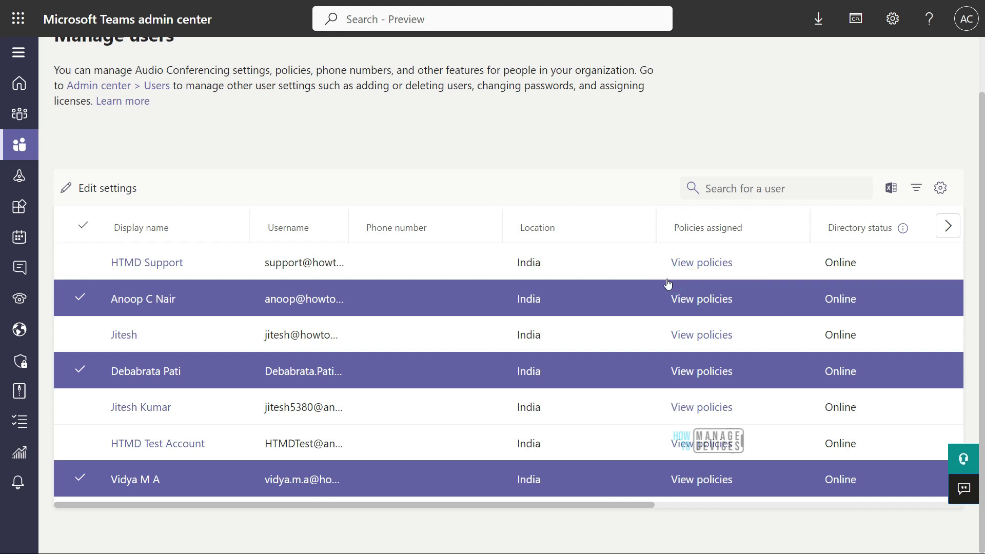
- Open the second listed user's assigned policies and check which Update policy is assigned
click(702, 302)
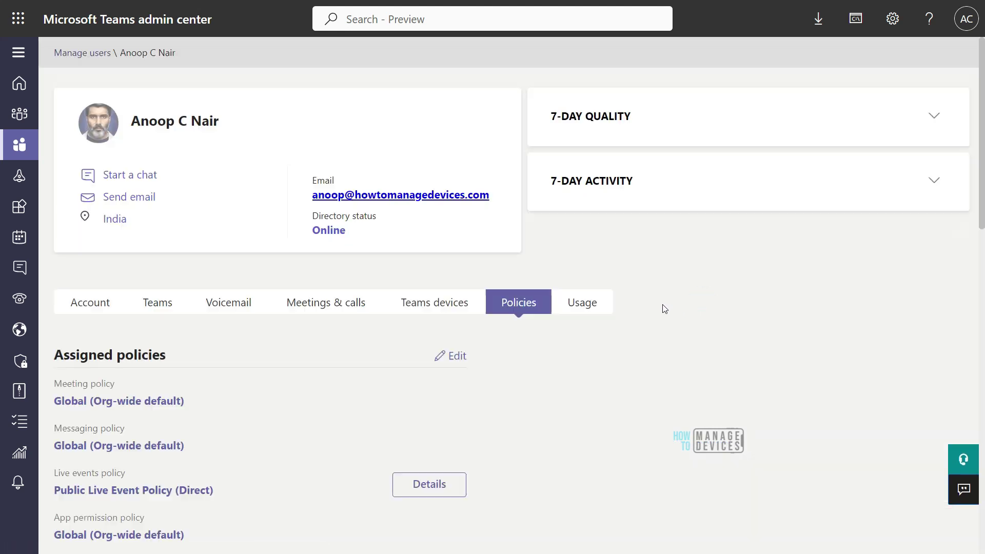
scroll(664, 308, down, 5)
key(ctrl+f)
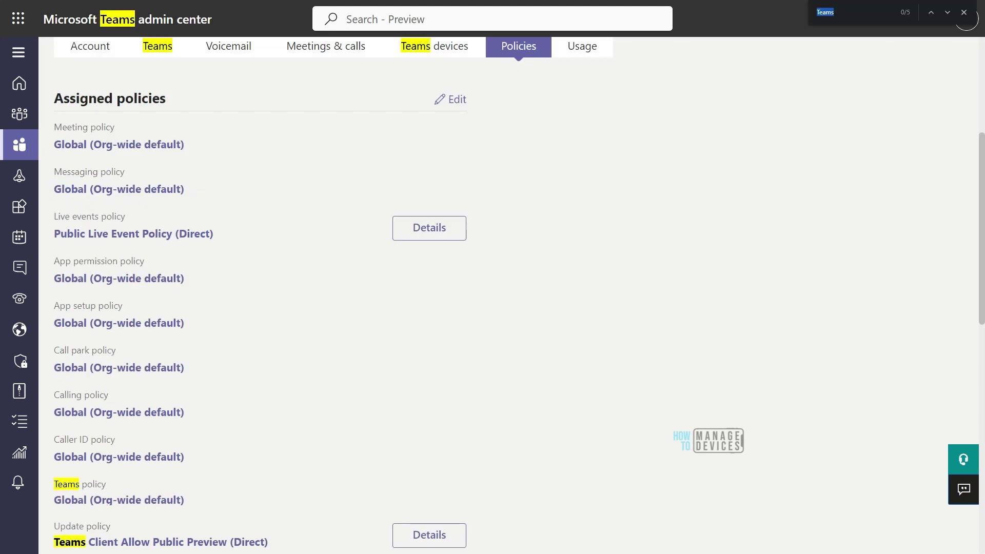
scroll(342, 388, down, 3)
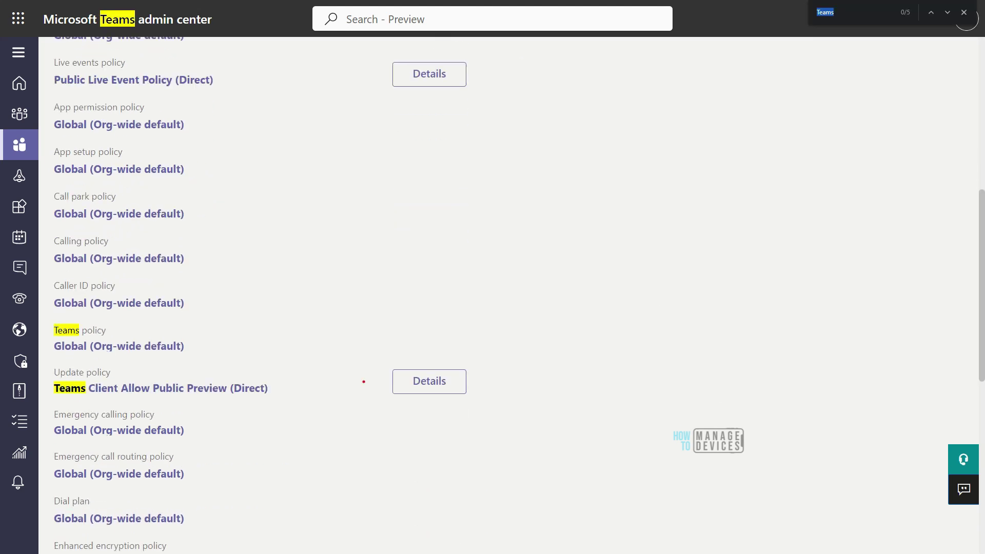
mouse_move(67, 403)
mouse_down()
mouse_move(237, 365)
mouse_move(55, 371)
mouse_up()
drag(294, 368, 347, 308)
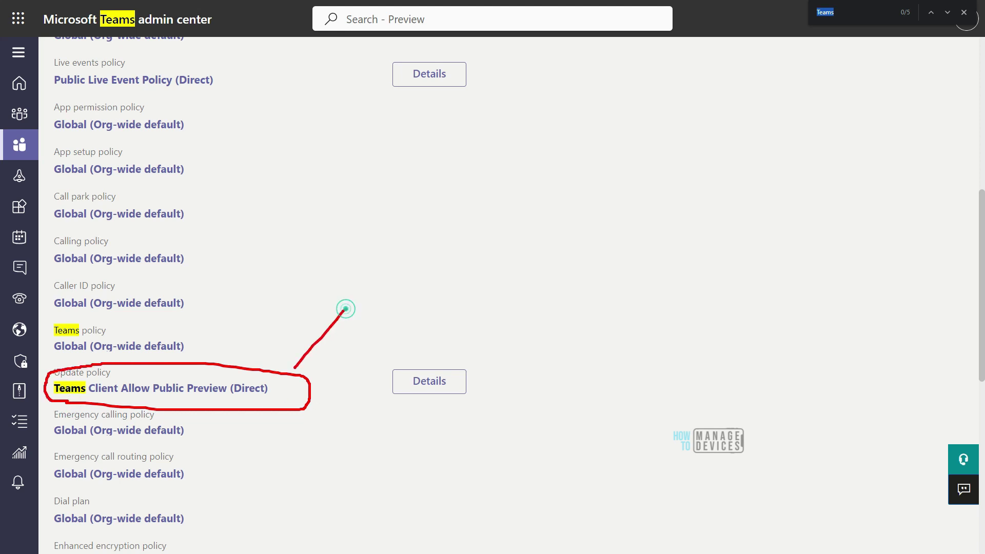
mouse_move(288, 369)
mouse_down()
mouse_move(287, 353)
mouse_move(302, 367)
mouse_up()
key(Escape)
- Go to Teams update policies, check the Allow public preview setting of the Global (Org-wide default) policy, and close it
click(19, 114)
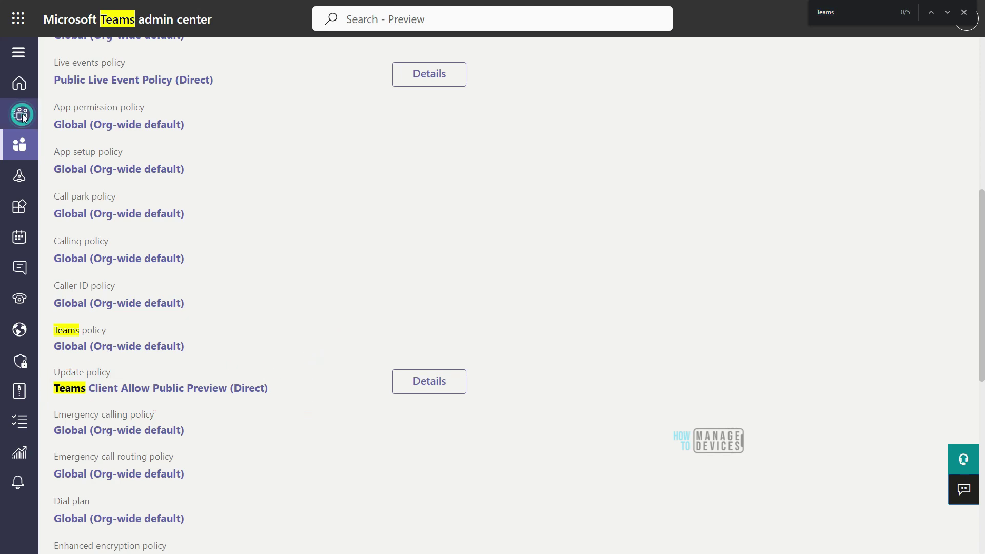
click(19, 52)
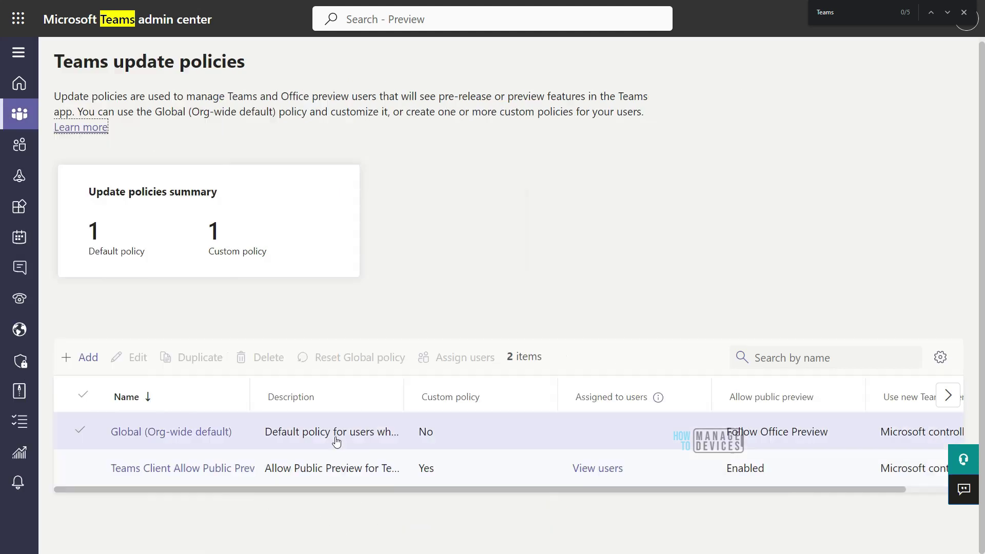
click(196, 440)
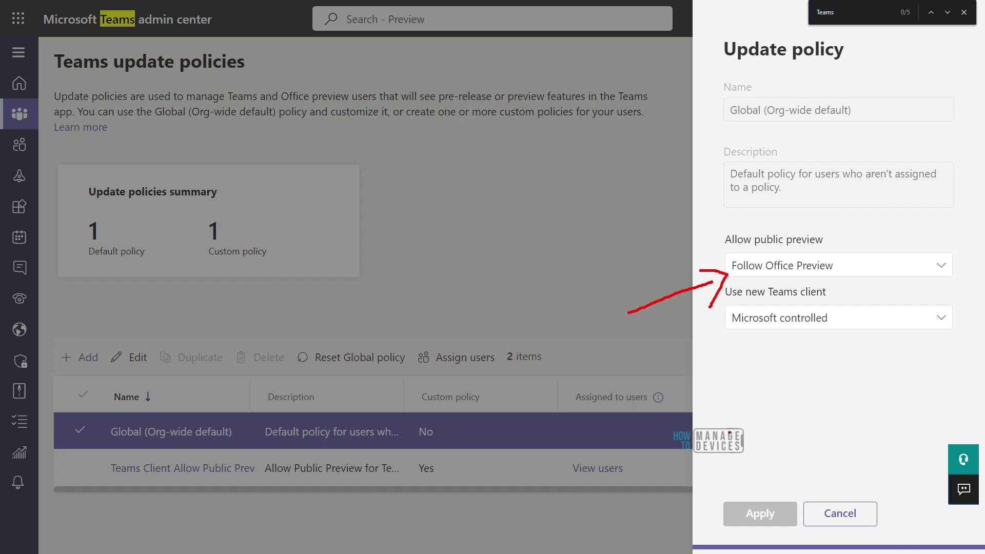
mouse_move(696, 461)
mouse_down()
mouse_move(790, 350)
mouse_move(780, 339)
mouse_move(809, 379)
mouse_up()
key(Escape)
click(380, 485)
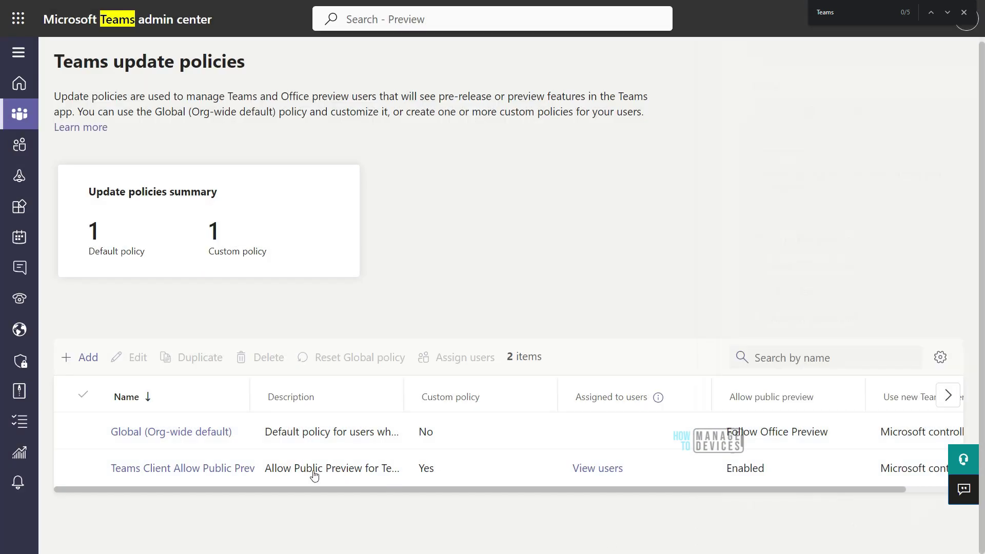
- Open the list of users assigned to the Teams Client Allow Public Preview policy and review its members
click(610, 469)
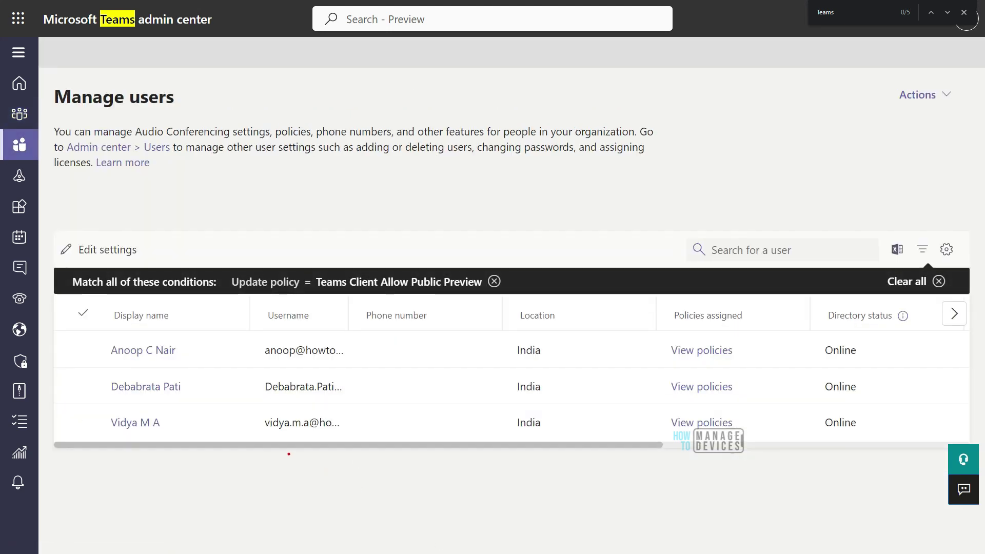
drag(189, 327, 199, 309)
key(Escape)
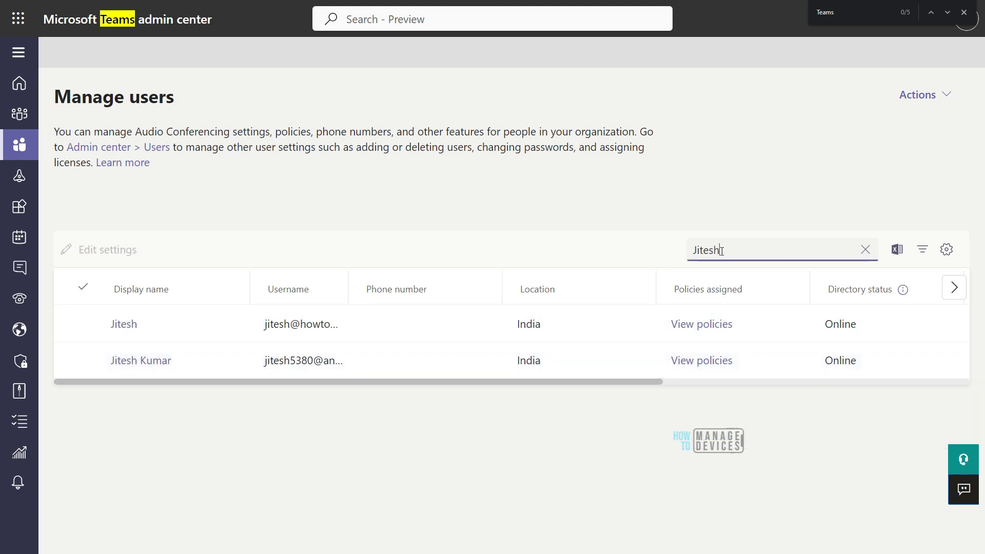
- Select the first user in the search results and set that user's Update policy to Teams Client Allow Public Preview
click(81, 325)
click(70, 249)
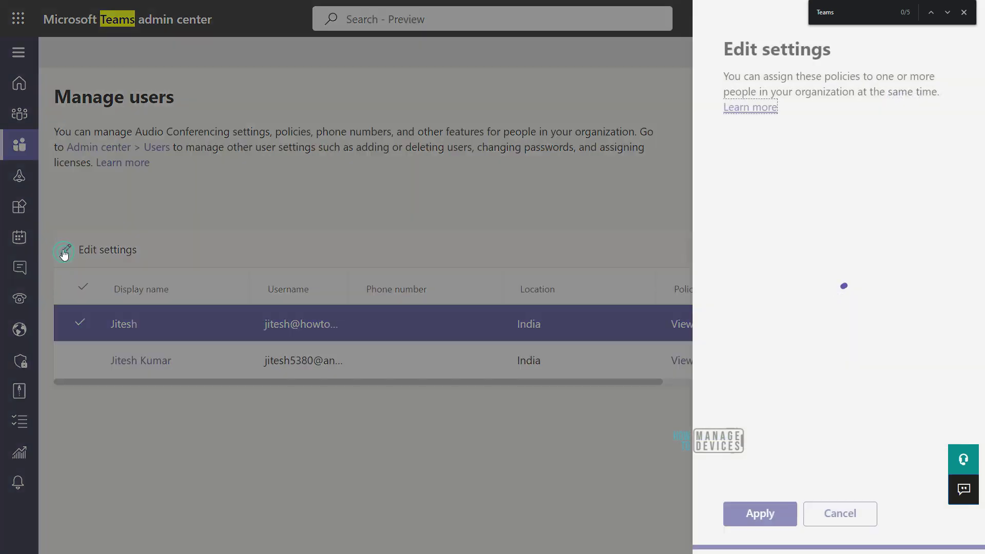
scroll(855, 329, down, 4)
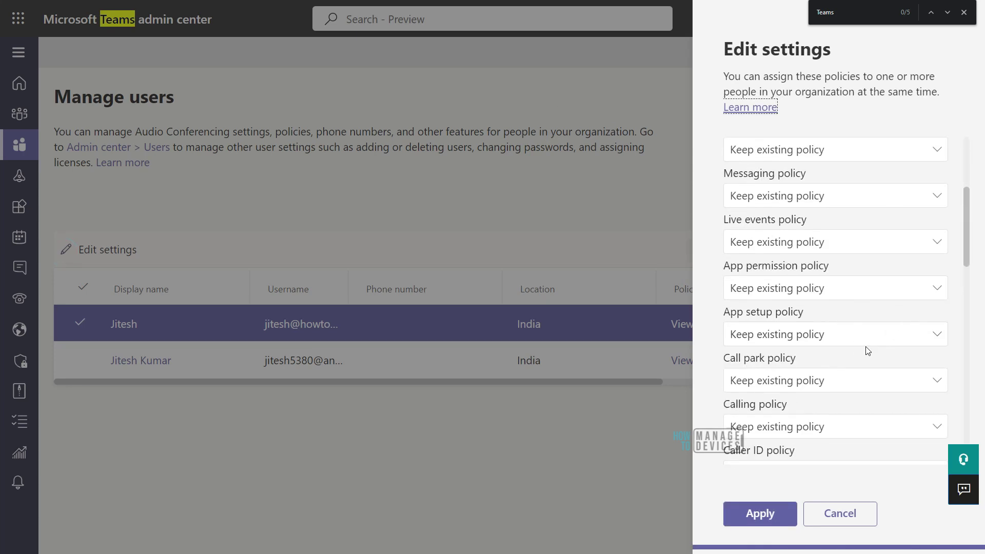
scroll(864, 347, down, 5)
drag(594, 346, 801, 304)
mouse_move(727, 304)
mouse_down()
mouse_move(864, 322)
mouse_move(753, 305)
mouse_up()
key(Escape)
click(910, 309)
click(792, 369)
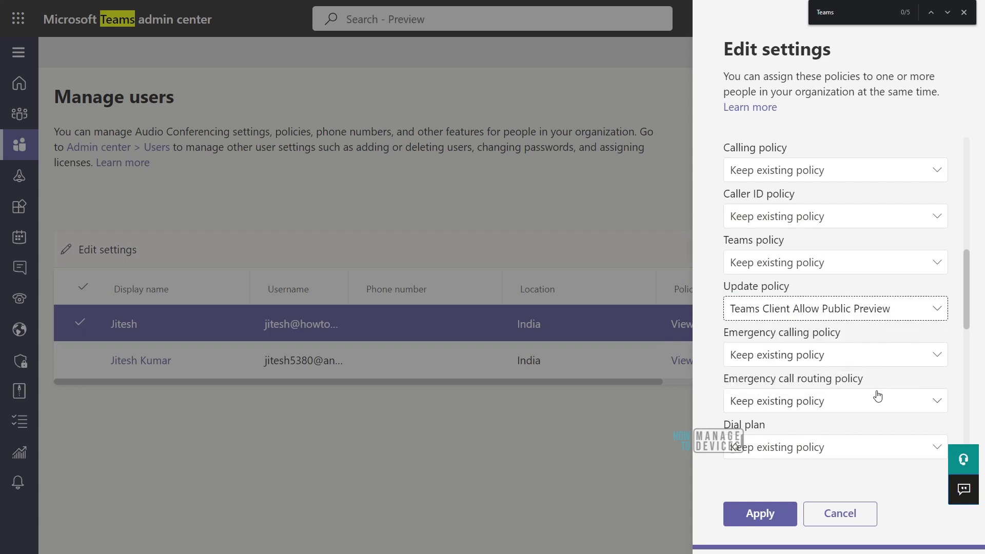
drag(725, 337, 730, 331)
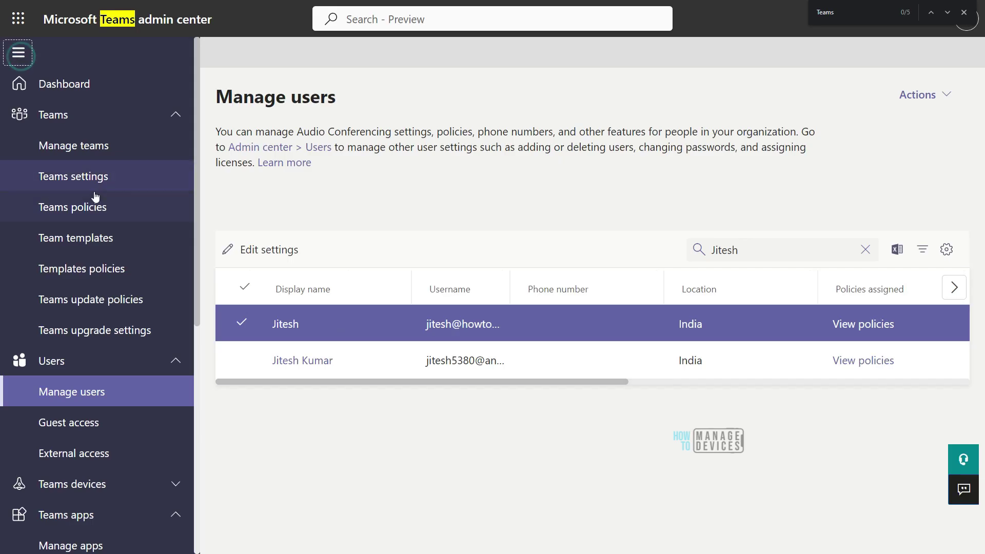
- Return to Teams update policies and review the preview settings of the Teams Client Allow Public Preview policy
click(117, 296)
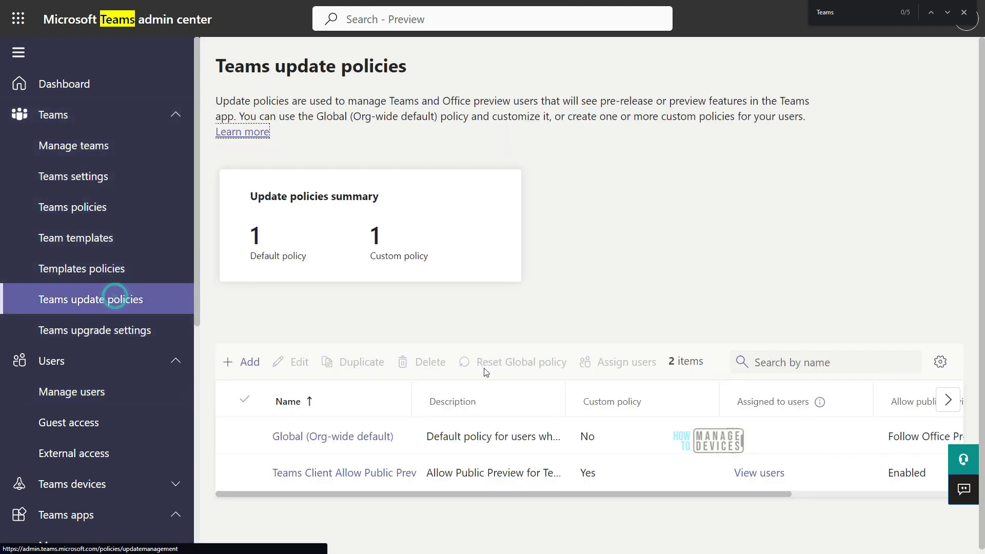
click(358, 474)
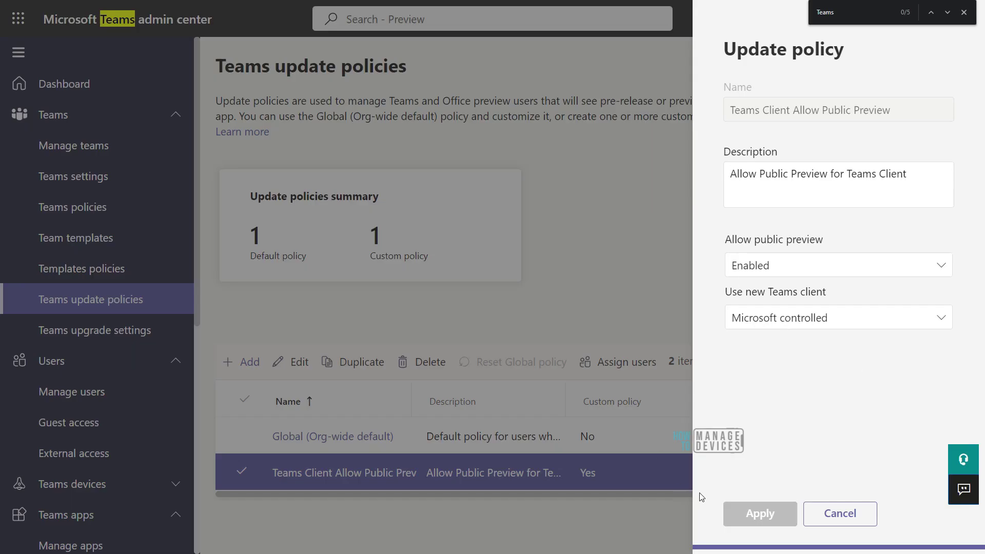
mouse_move(701, 226)
mouse_down()
mouse_move(914, 224)
mouse_move(898, 221)
mouse_up()
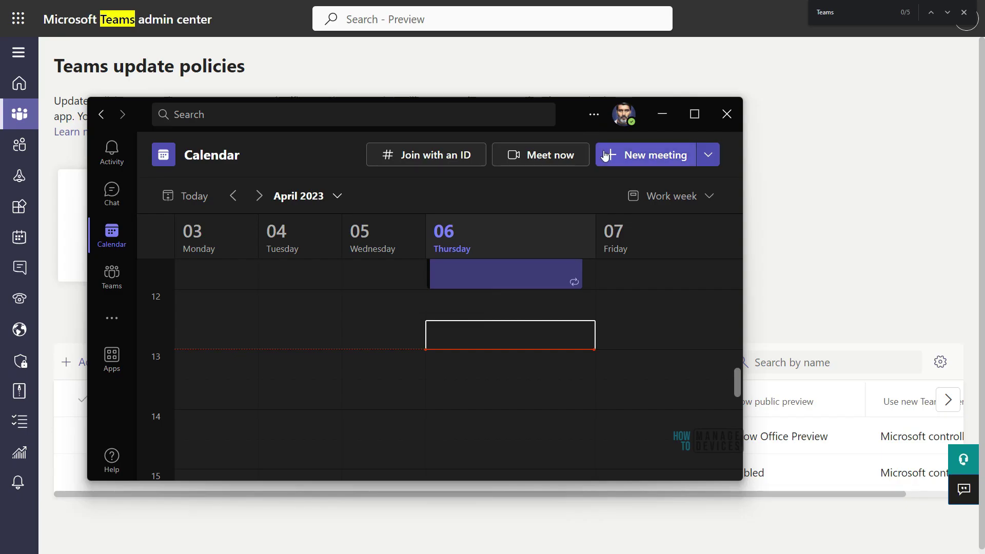
- Switch to the Teams desktop client and bring up its About options, where Public preview is offered
click(593, 114)
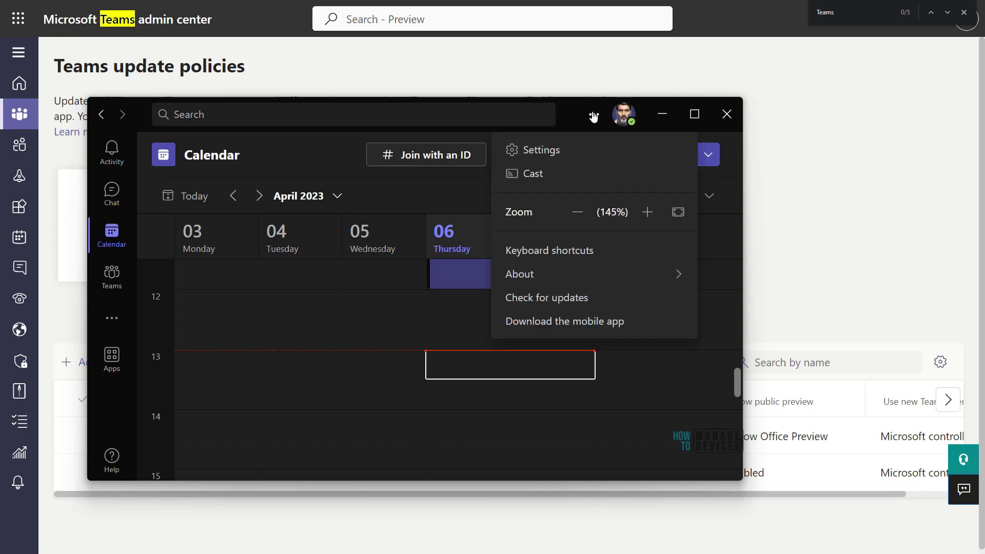
mouse_move(590, 104)
mouse_down()
mouse_move(608, 126)
mouse_move(600, 103)
mouse_up()
mouse_move(640, 69)
mouse_down()
mouse_move(622, 98)
mouse_move(641, 96)
mouse_up()
mouse_move(500, 284)
mouse_down()
mouse_move(578, 285)
mouse_move(505, 252)
mouse_up()
click(625, 276)
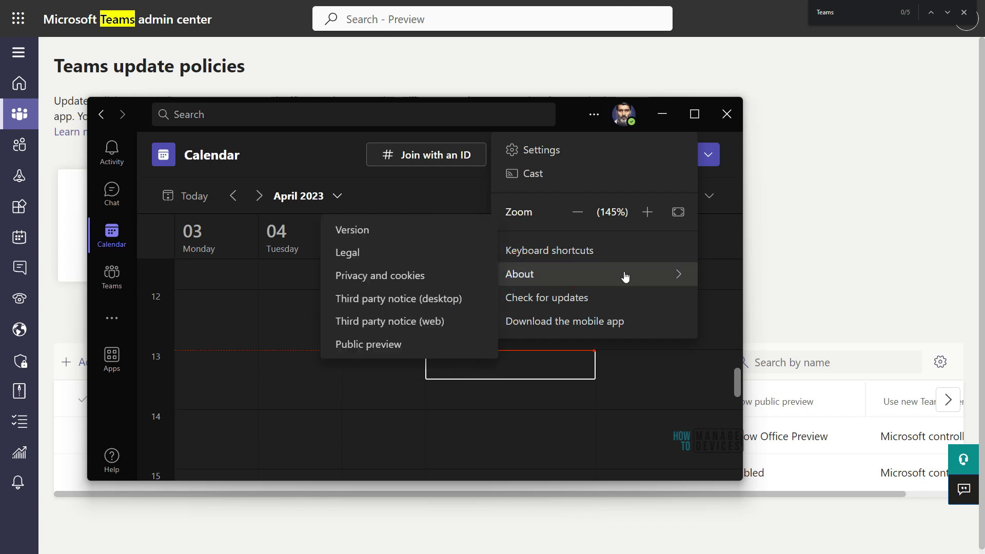
mouse_move(328, 340)
mouse_down()
mouse_move(428, 334)
mouse_move(415, 366)
mouse_move(413, 455)
mouse_up()
mouse_move(387, 371)
mouse_down()
mouse_move(380, 383)
mouse_move(406, 383)
mouse_up()
mouse_move(549, 283)
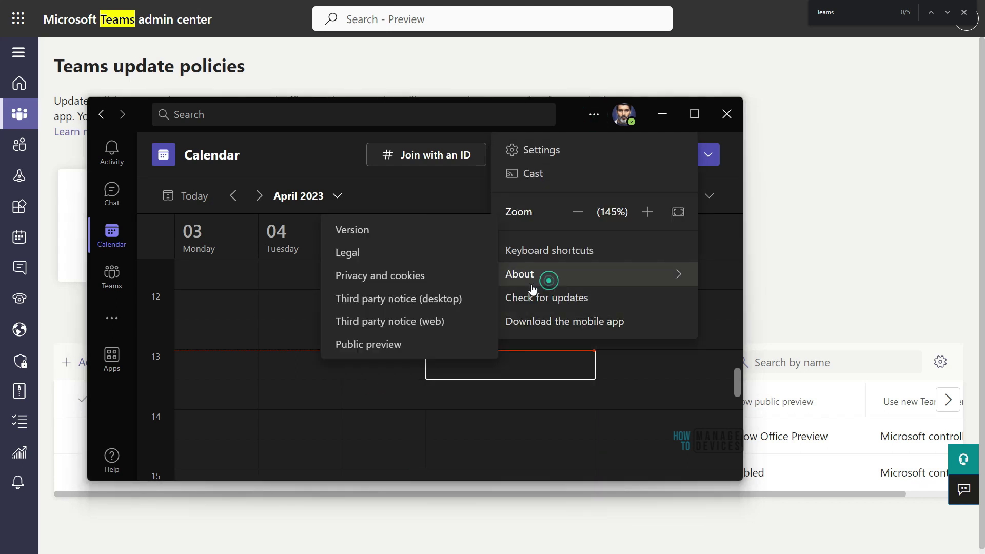
- Open the Public preview option and switch the Teams desktop client to public preview
click(402, 344)
key(ctrl+2)
drag(559, 328, 649, 453)
drag(542, 354, 602, 349)
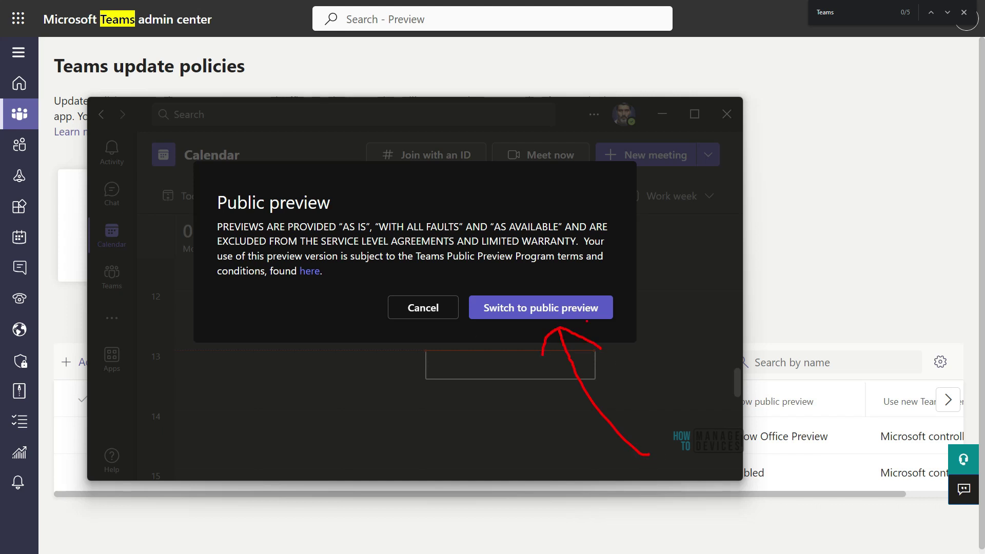
mouse_move(632, 238)
mouse_down()
mouse_move(562, 228)
mouse_move(610, 275)
mouse_up()
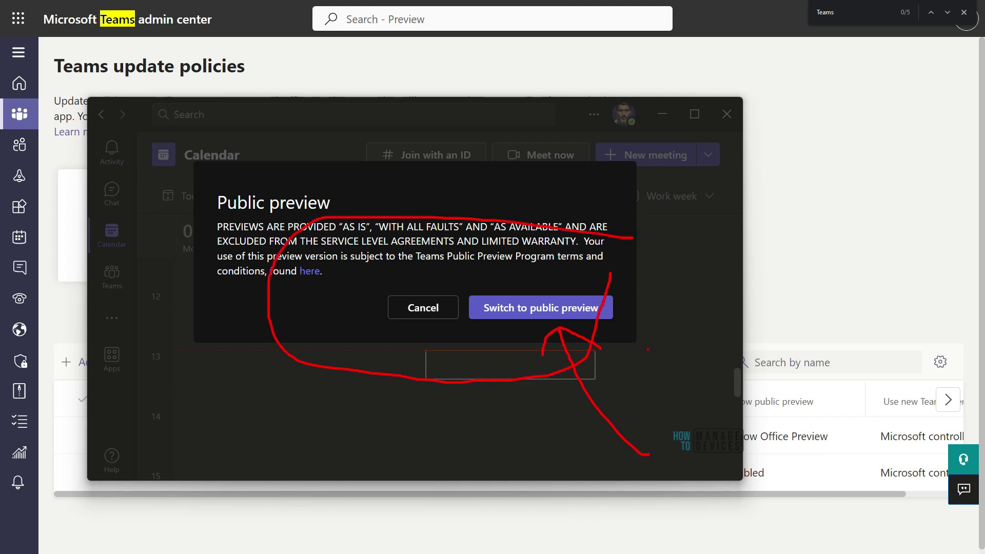
key(Escape)
click(555, 311)
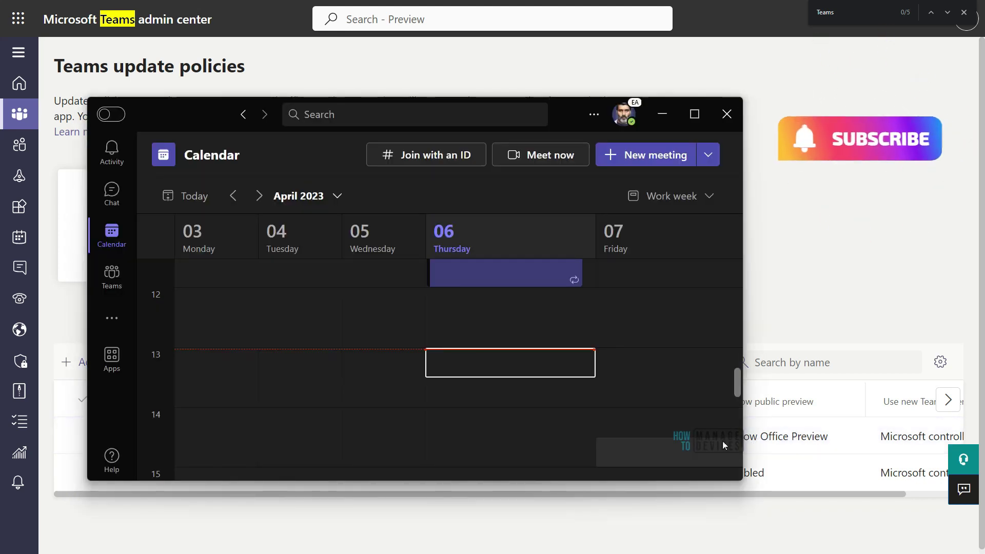
- Turn on the switch for the new Teams and read the feature highlights in the preview offer
mouse_move(333, 445)
mouse_down()
mouse_move(272, 301)
mouse_move(156, 134)
mouse_move(178, 159)
mouse_up()
mouse_move(100, 128)
mouse_down()
mouse_move(128, 129)
mouse_move(69, 119)
mouse_move(100, 136)
mouse_up()
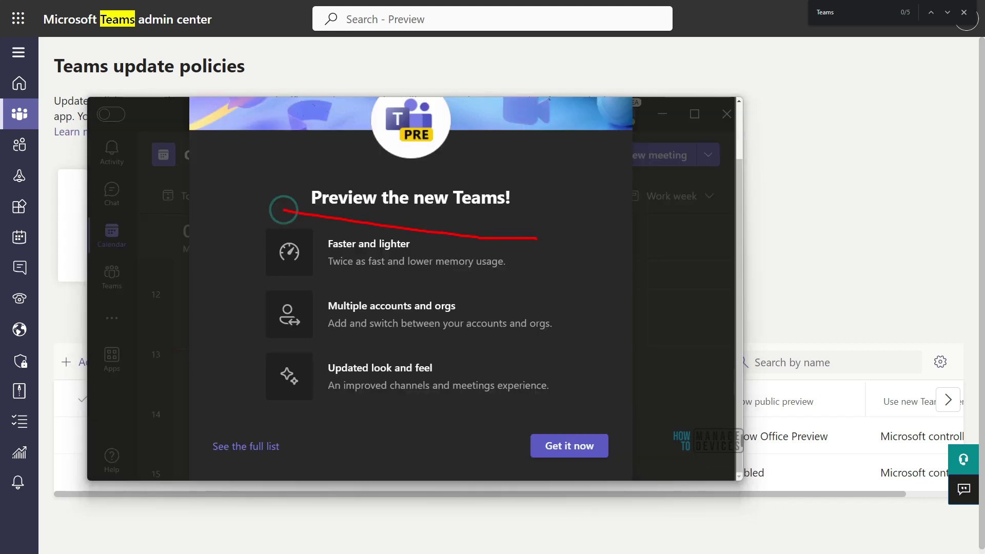
drag(315, 276, 524, 287)
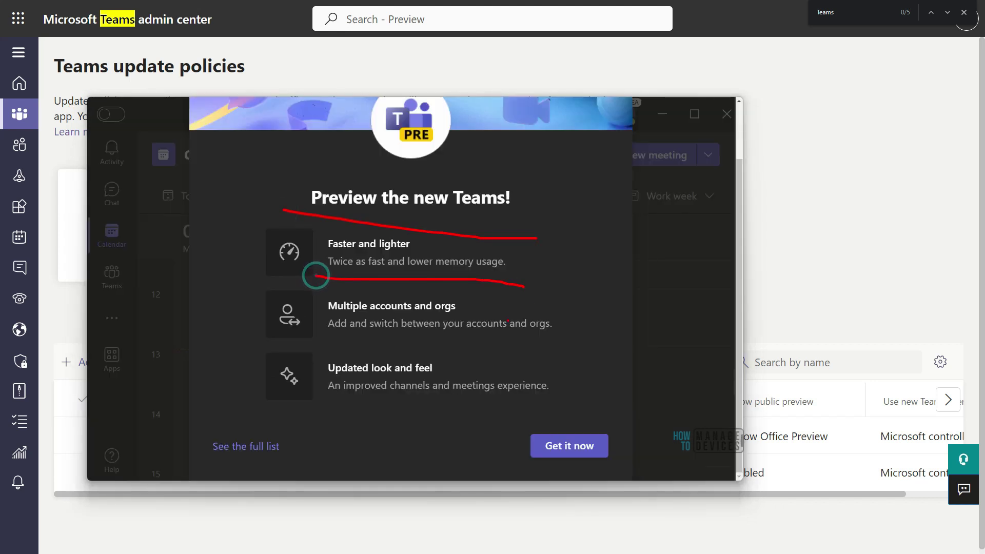
drag(326, 340, 541, 358)
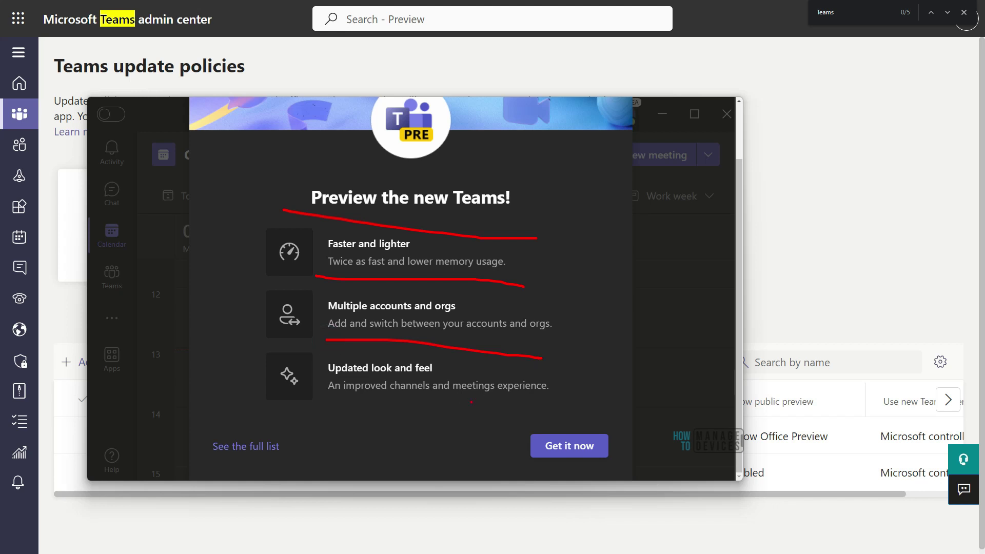
drag(313, 408, 586, 420)
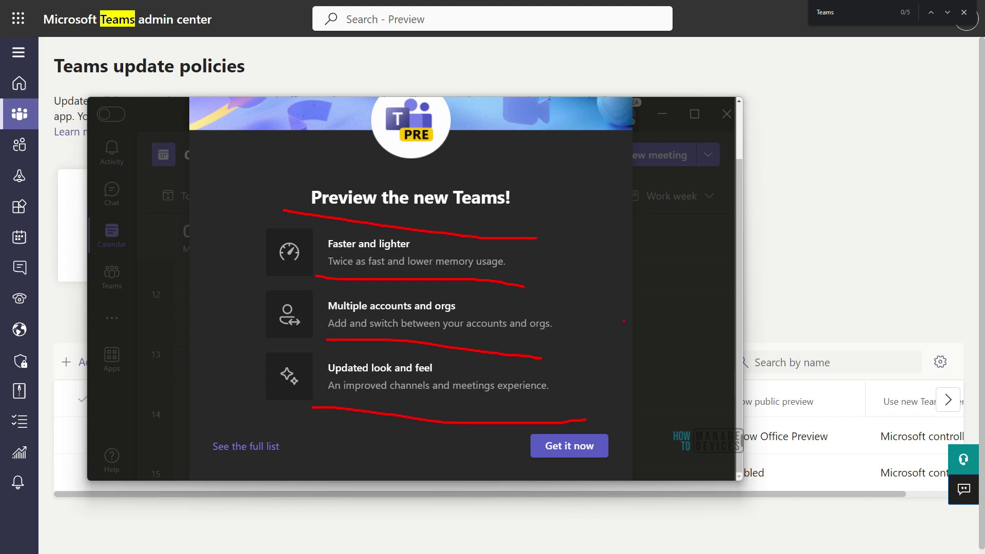
key(Escape)
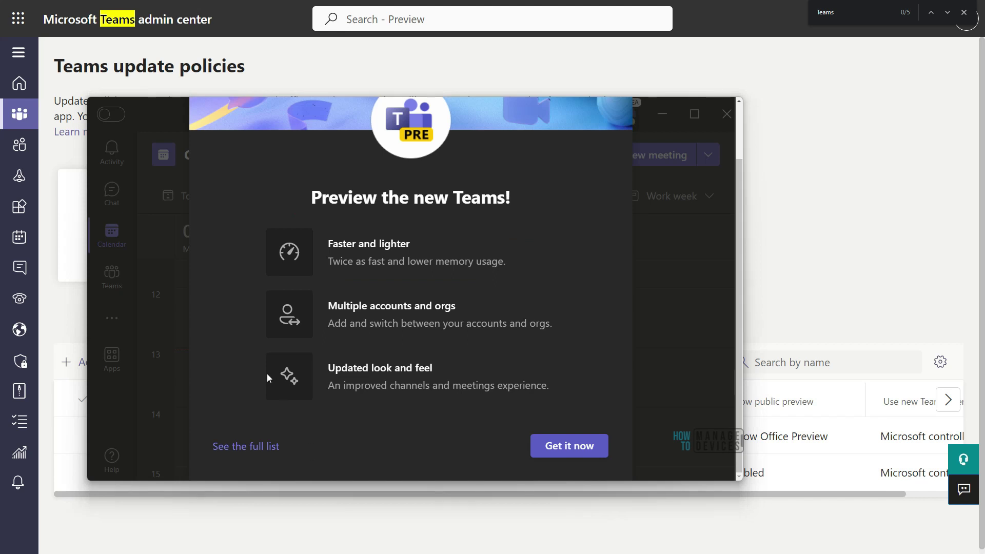
- Open the full list of new Teams features, look through the web page, and minimize the browser
drag(232, 320, 234, 423)
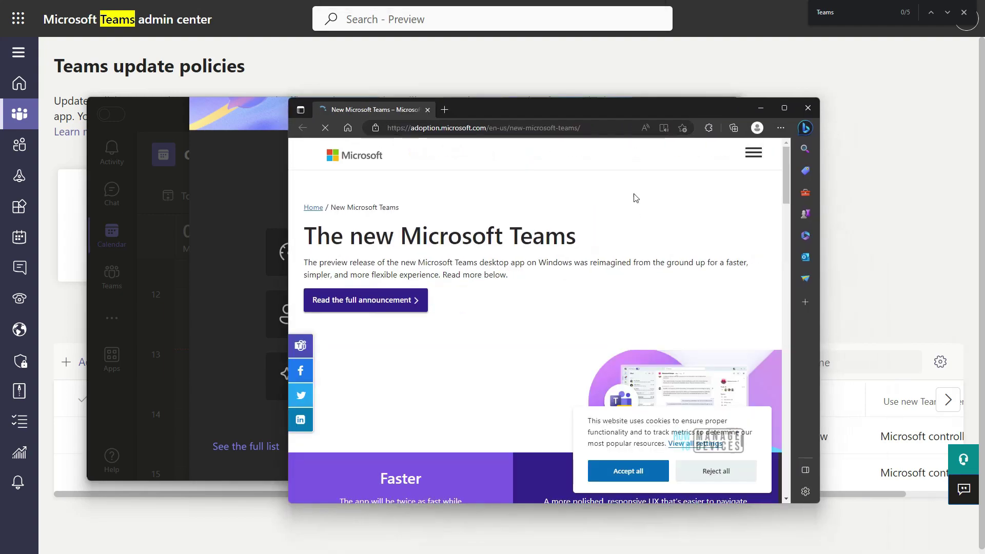
scroll(642, 231, down, 6)
scroll(666, 262, down, 10)
scroll(672, 273, up, 5)
click(761, 108)
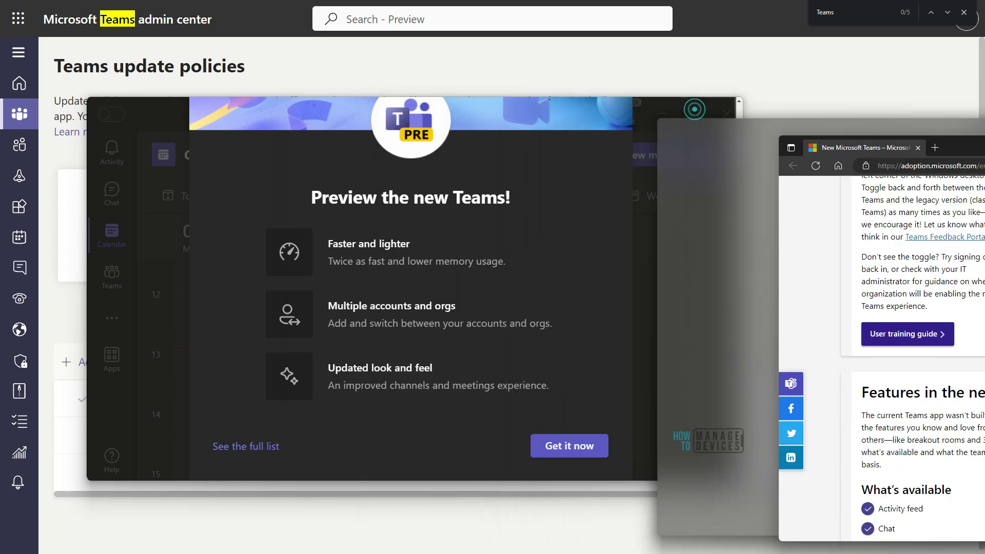
- Accept the preview offer to start downloading the new Teams
key(ctrl+2)
drag(572, 437, 609, 337)
drag(571, 437, 567, 425)
key(Escape)
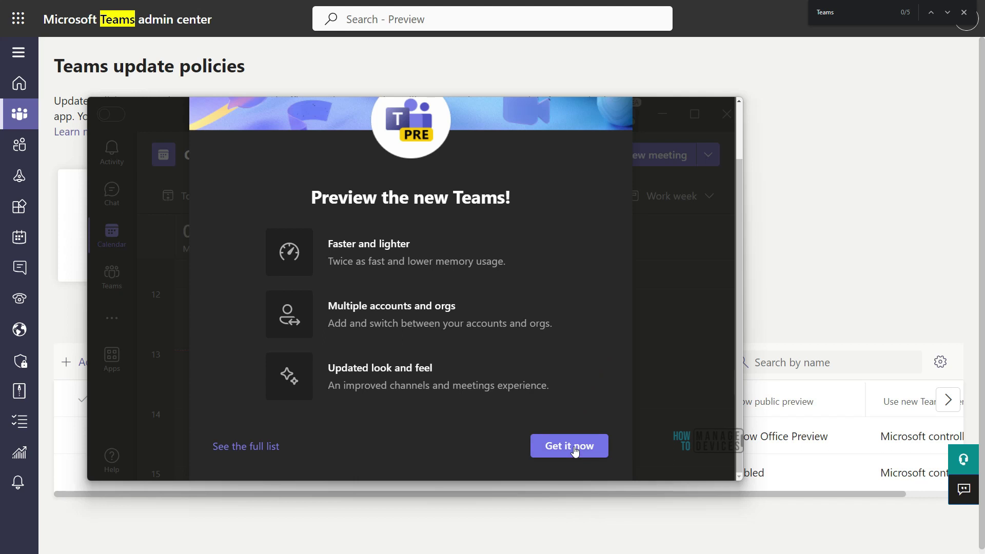
mouse_move(404, 150)
mouse_down()
mouse_move(444, 143)
mouse_move(391, 124)
mouse_up()
key(Escape)
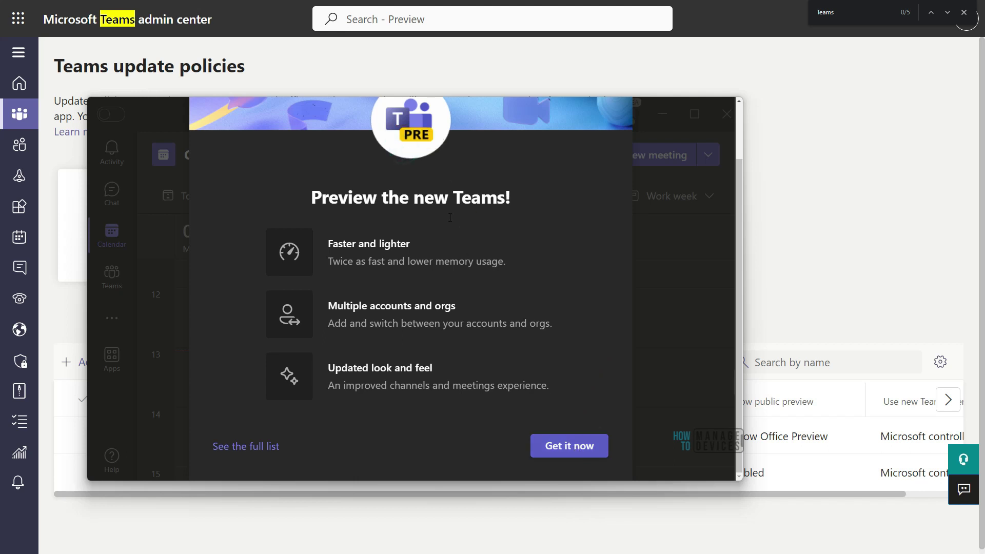
click(586, 445)
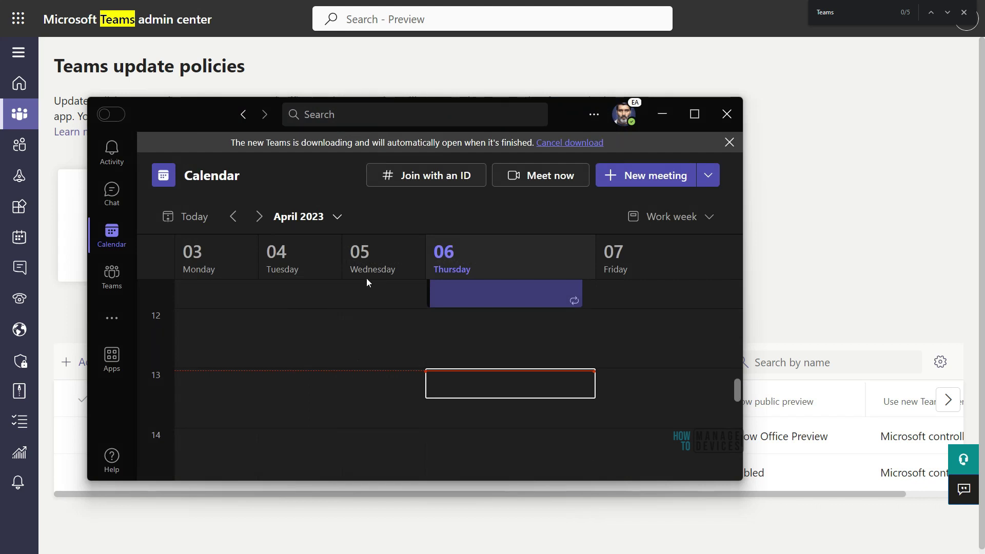
mouse_move(231, 162)
mouse_down()
mouse_move(338, 95)
mouse_move(216, 110)
mouse_move(195, 167)
mouse_up()
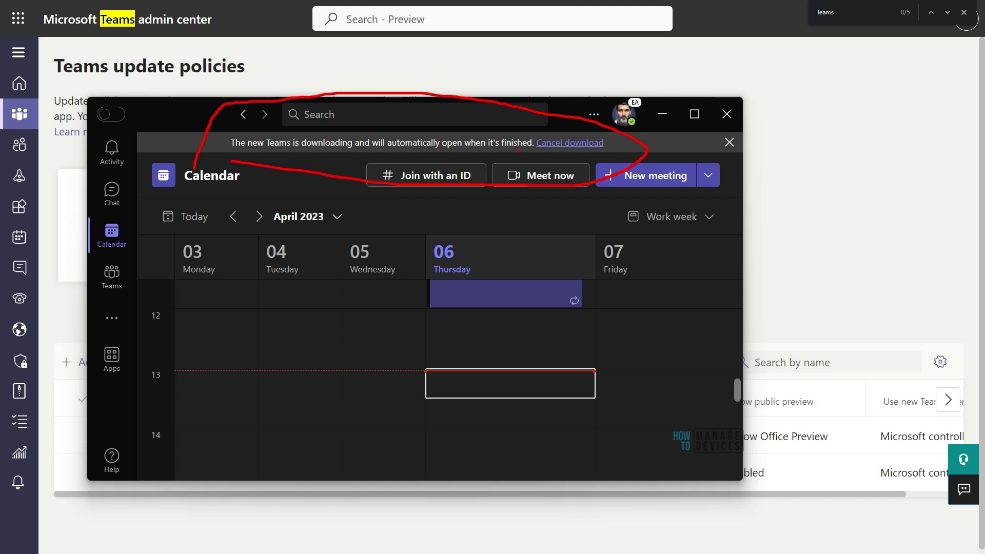
drag(598, 160, 624, 321)
mouse_move(595, 172)
mouse_down()
mouse_move(599, 157)
mouse_move(608, 171)
mouse_up()
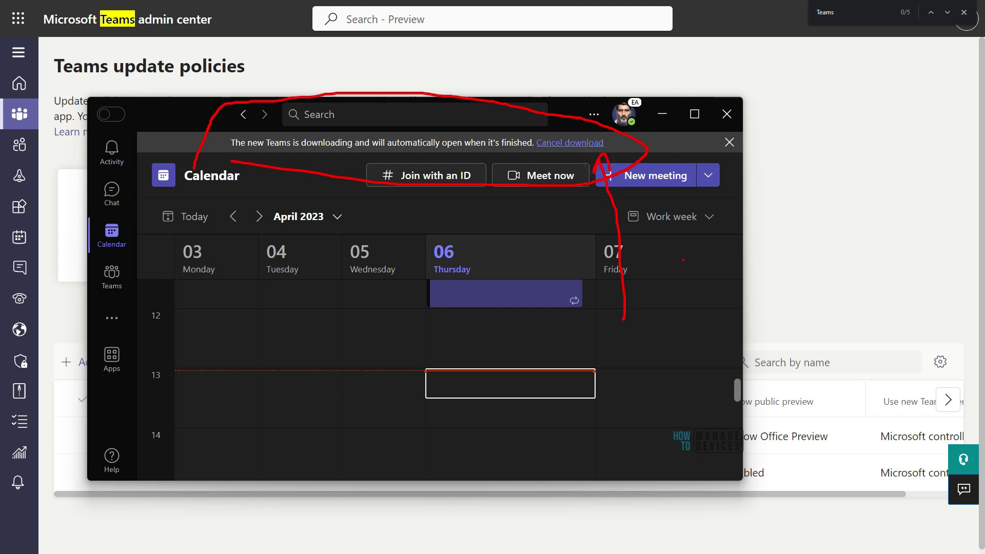
- Start signing in from the welcome screen of the new Teams client
key(Escape)
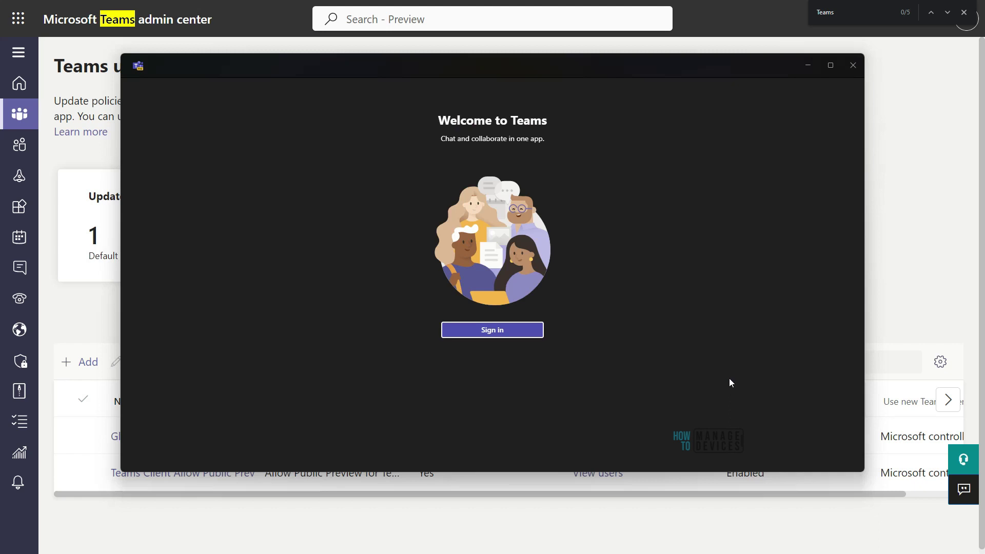
mouse_move(662, 181)
mouse_down()
mouse_move(291, 405)
mouse_move(717, 182)
mouse_up()
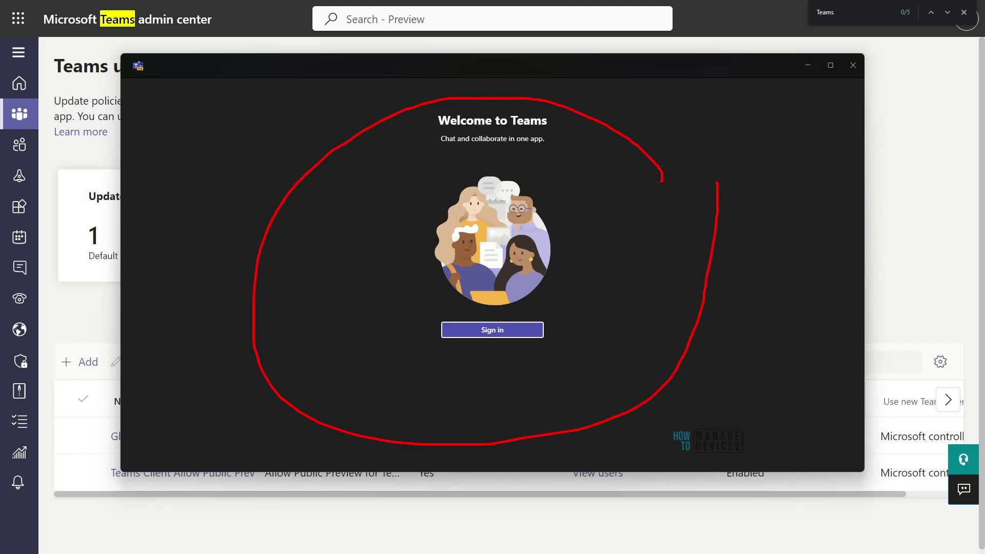
mouse_move(203, 174)
mouse_down()
mouse_move(146, 76)
mouse_move(169, 90)
mouse_up()
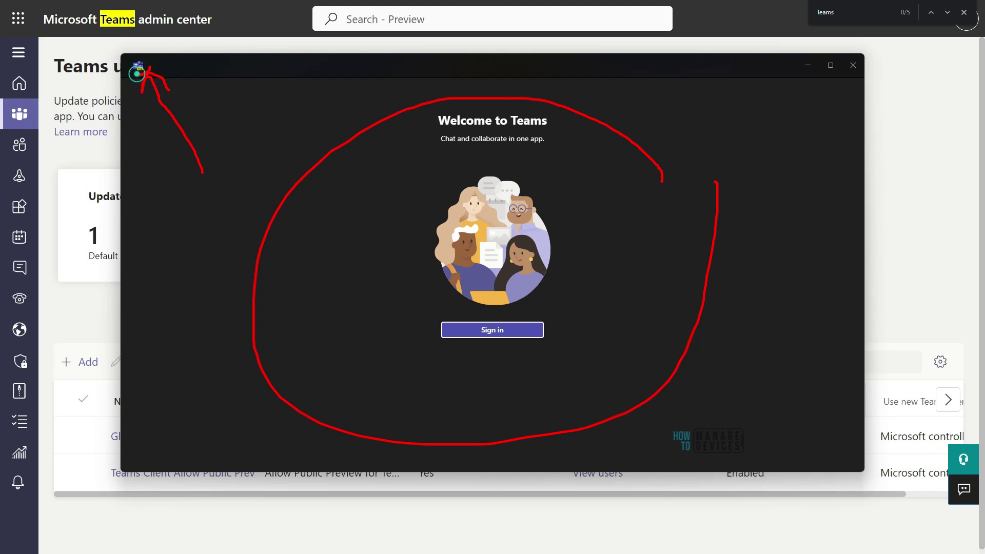
key(Escape)
click(477, 330)
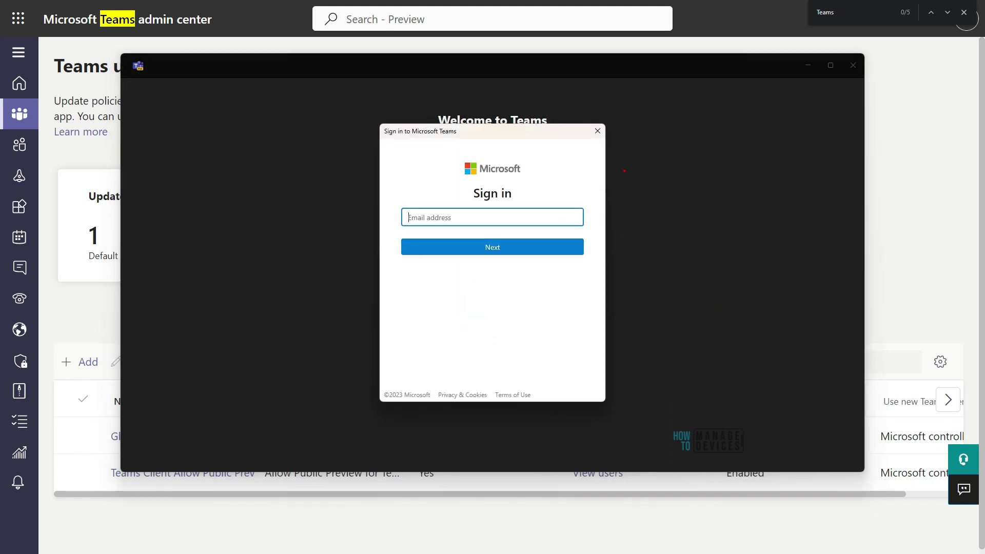
- Enter the account's email address in the Microsoft sign-in form and continue to the password page
mouse_move(692, 88)
mouse_down()
mouse_move(288, 110)
mouse_move(680, 252)
mouse_up()
mouse_move(574, 142)
mouse_down()
mouse_move(529, 193)
mouse_move(549, 206)
mouse_up()
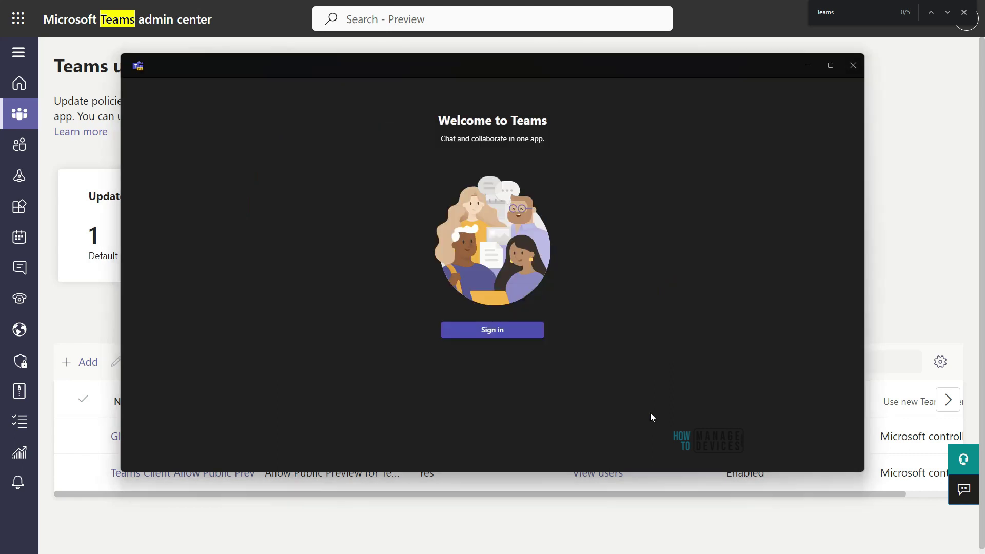
click(505, 332)
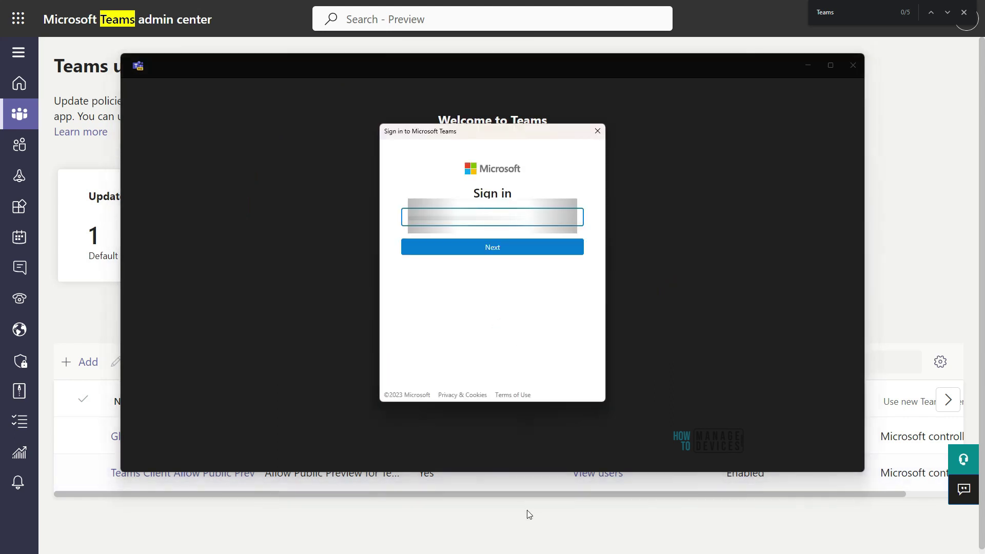
drag(502, 248, 553, 379)
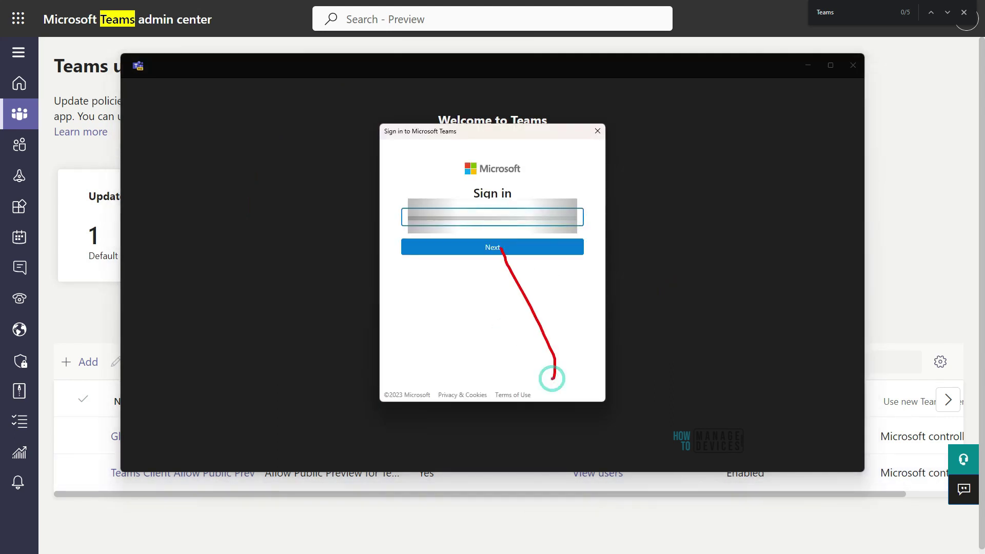
click(490, 249)
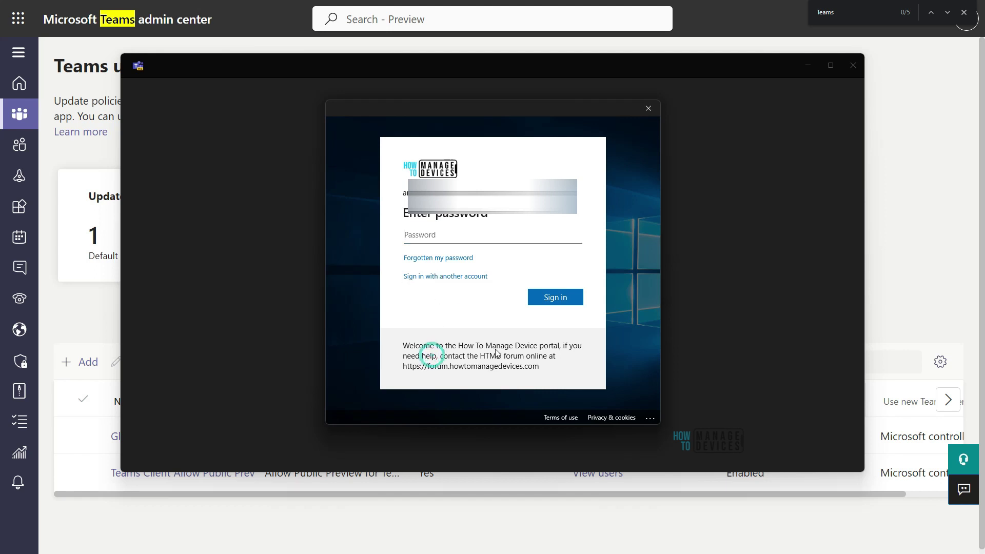
- Enter the account password and sign in
drag(508, 405, 472, 270)
drag(461, 283, 494, 284)
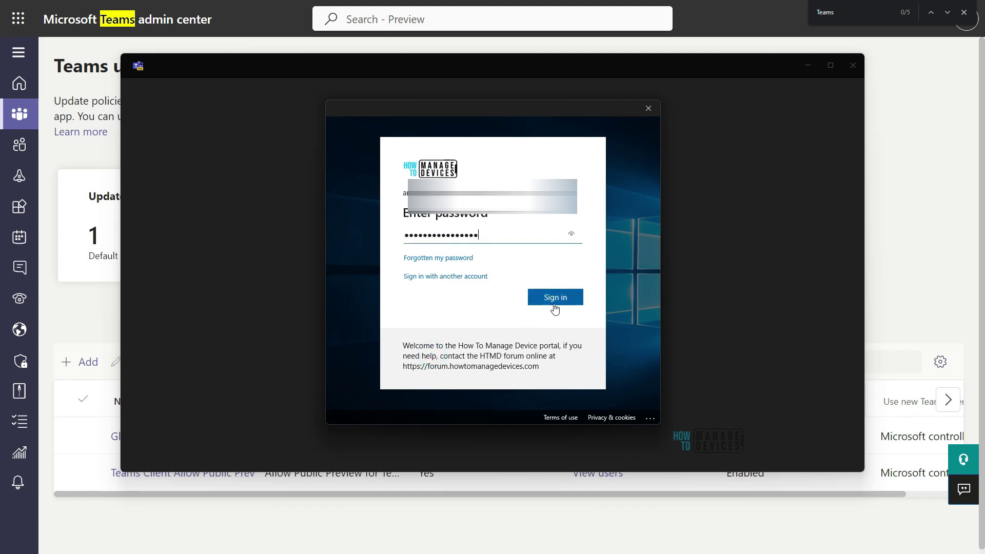
click(554, 302)
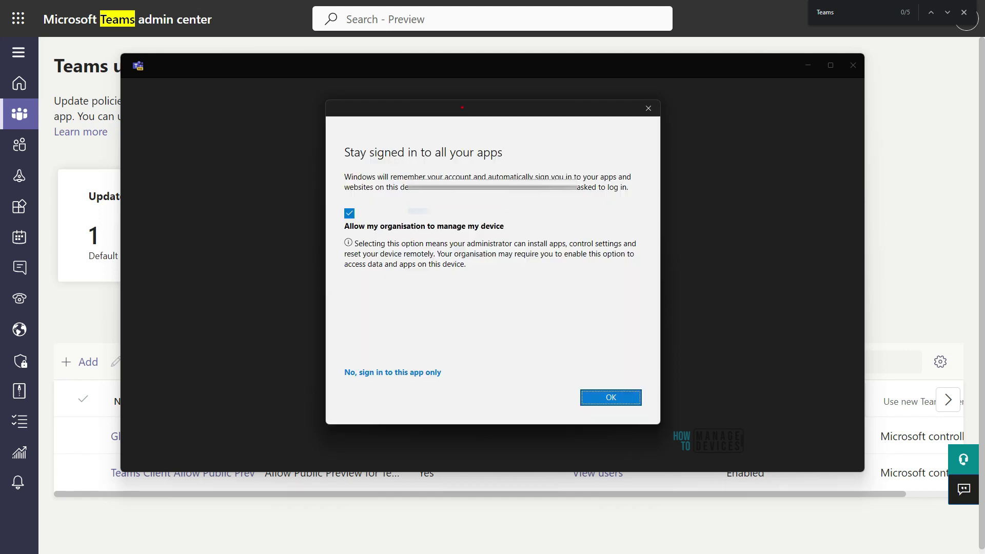
- Review the device management option and choose to sign in to this app only
mouse_move(462, 104)
mouse_down()
mouse_move(386, 209)
mouse_move(442, 205)
mouse_up()
mouse_move(354, 216)
mouse_down()
mouse_move(380, 216)
mouse_move(354, 207)
mouse_up()
mouse_move(371, 349)
mouse_down()
mouse_move(456, 345)
mouse_move(378, 326)
mouse_up()
mouse_move(465, 317)
mouse_down()
mouse_move(489, 277)
mouse_move(492, 320)
mouse_up()
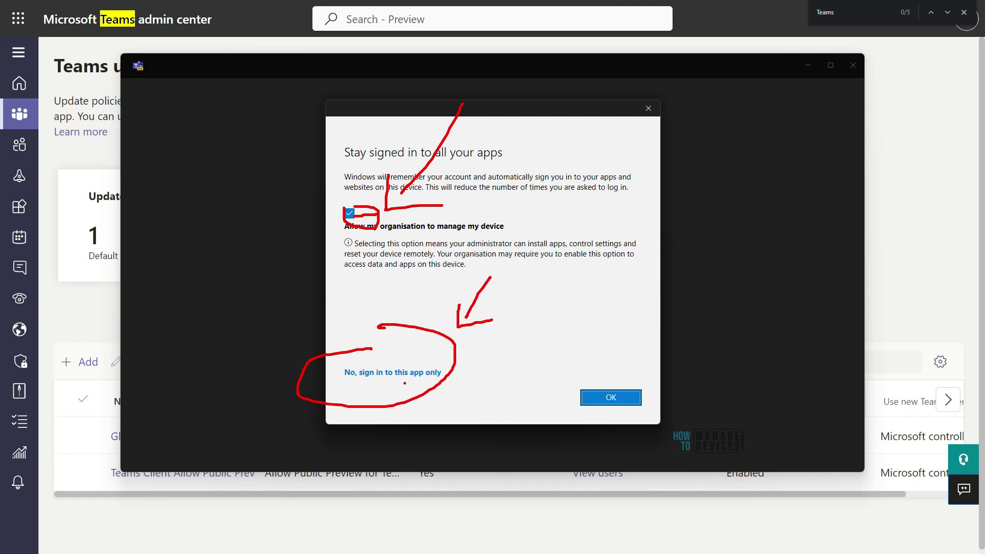
click(418, 374)
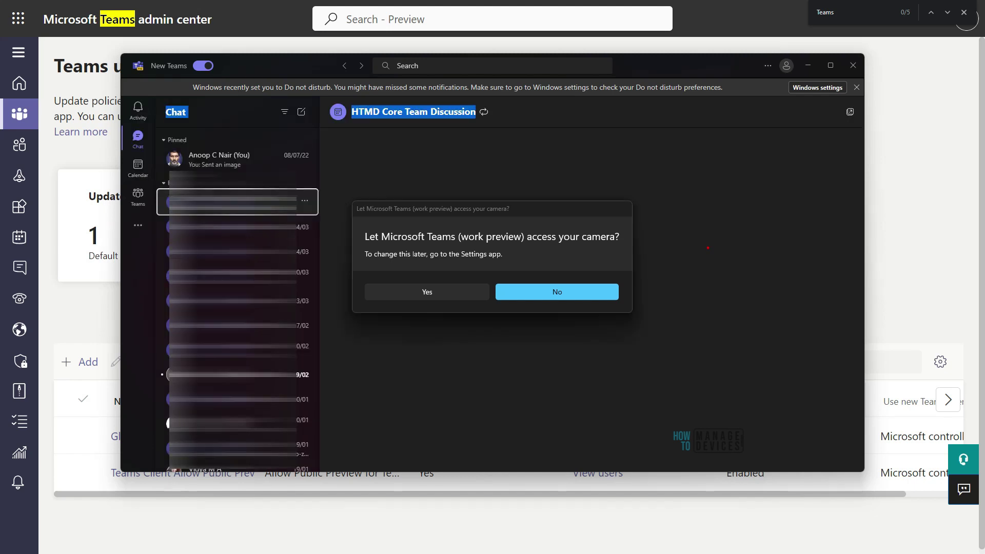
- Allow Microsoft Teams (work preview) to access the camera and open the calendar
mouse_move(708, 246)
mouse_down()
mouse_move(331, 206)
mouse_move(748, 314)
mouse_move(731, 218)
mouse_up()
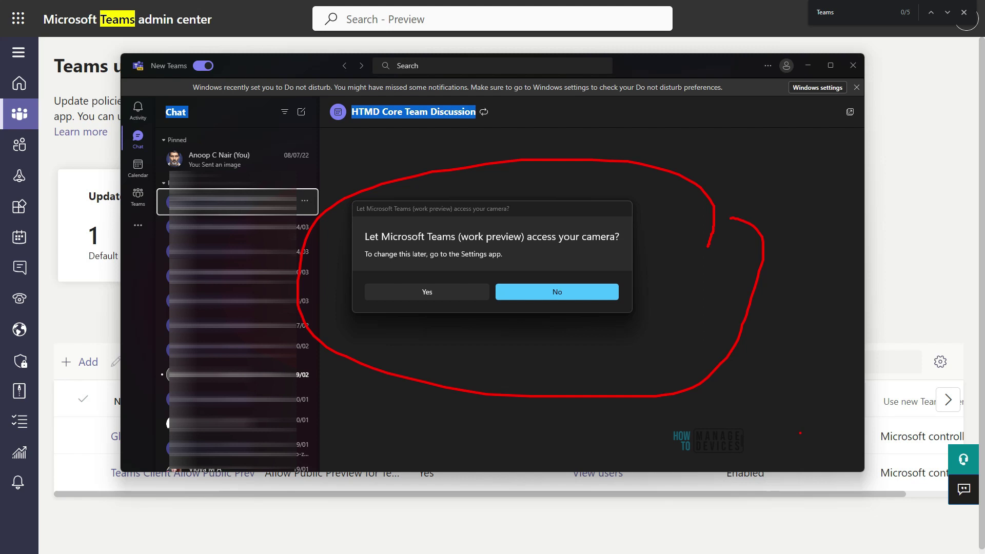
key(Escape)
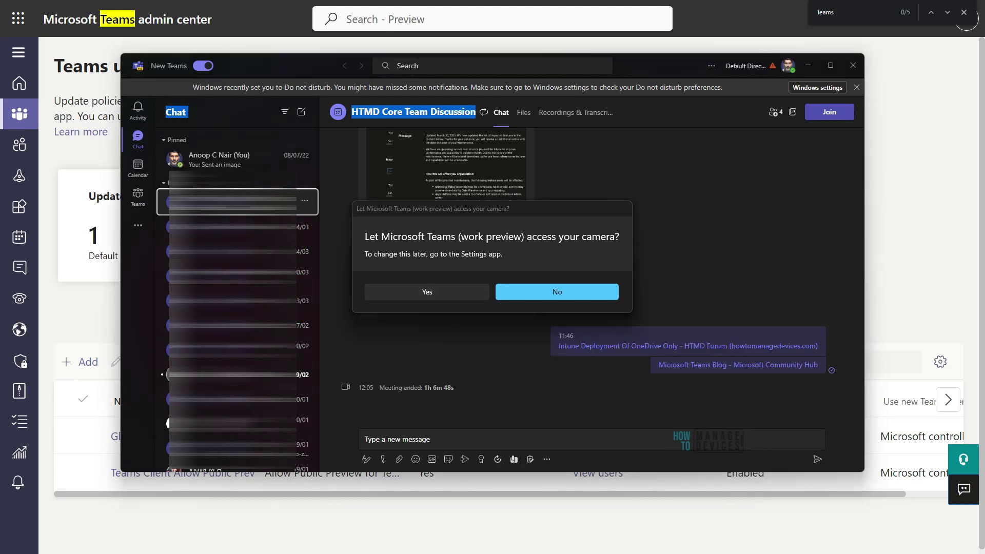
drag(461, 355, 430, 302)
key(Escape)
click(430, 299)
key(ctrl+2)
mouse_move(518, 396)
mouse_down()
mouse_move(498, 394)
mouse_move(472, 326)
mouse_up()
key(Escape)
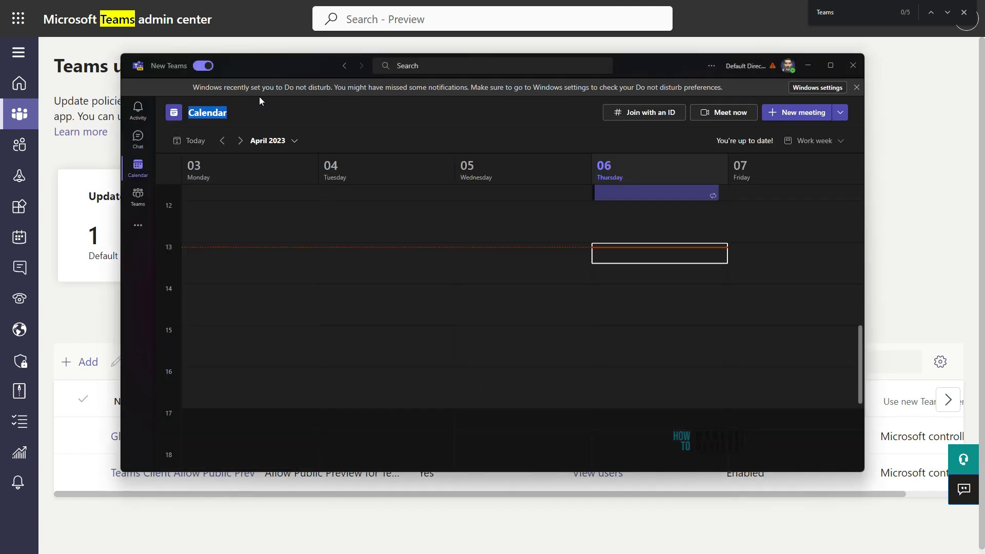
- Set the Teams zoom to 160% and examine the preview app icon and the New Teams switch
drag(216, 103, 291, 128)
drag(218, 102, 434, 103)
drag(437, 103, 711, 109)
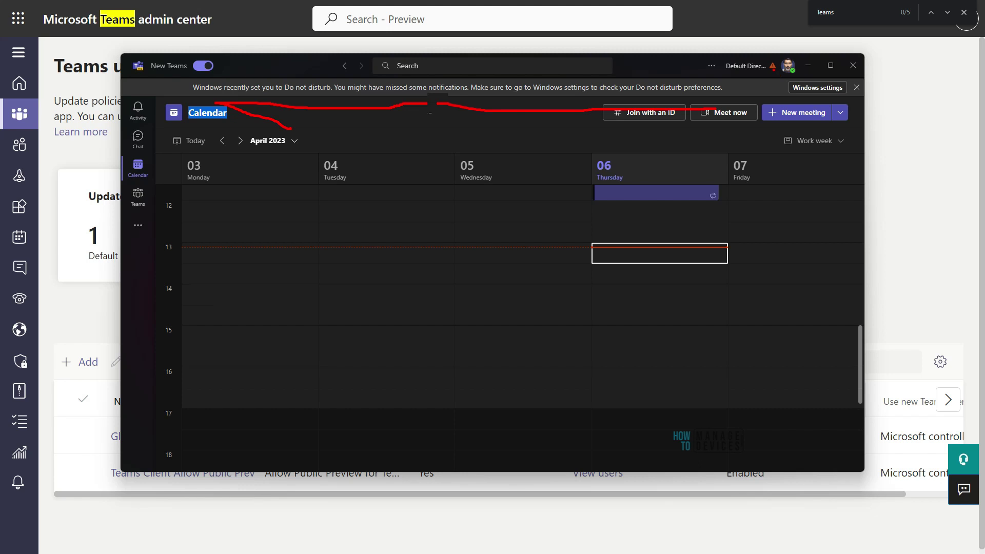
key(Escape)
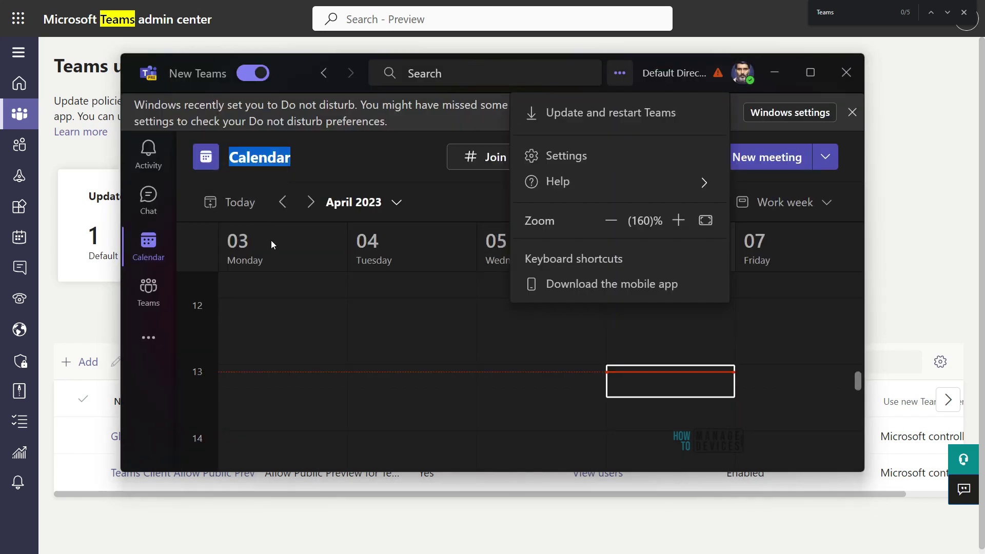
key(ctrl+2)
mouse_move(281, 257)
mouse_down()
mouse_move(155, 93)
mouse_move(134, 81)
mouse_up()
drag(210, 96, 292, 90)
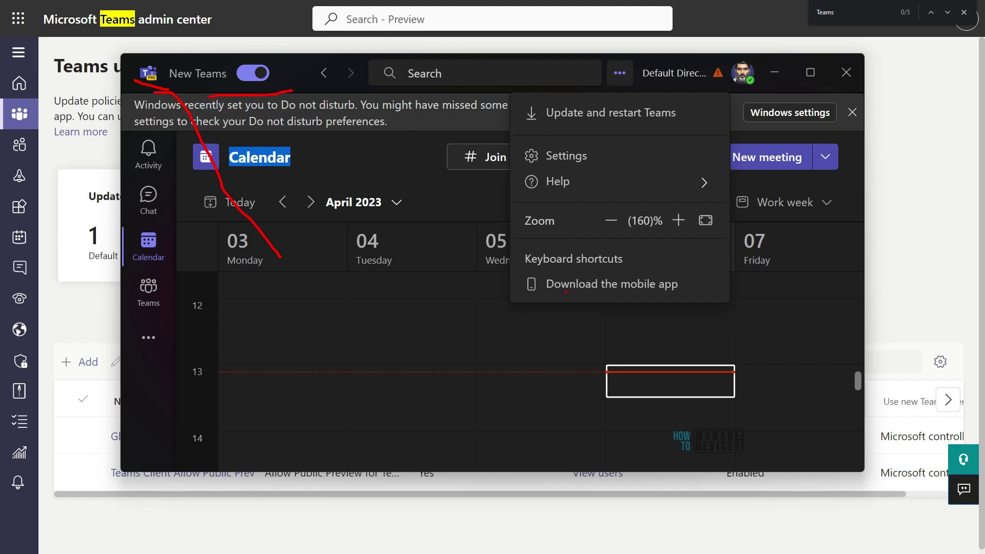
key(Escape)
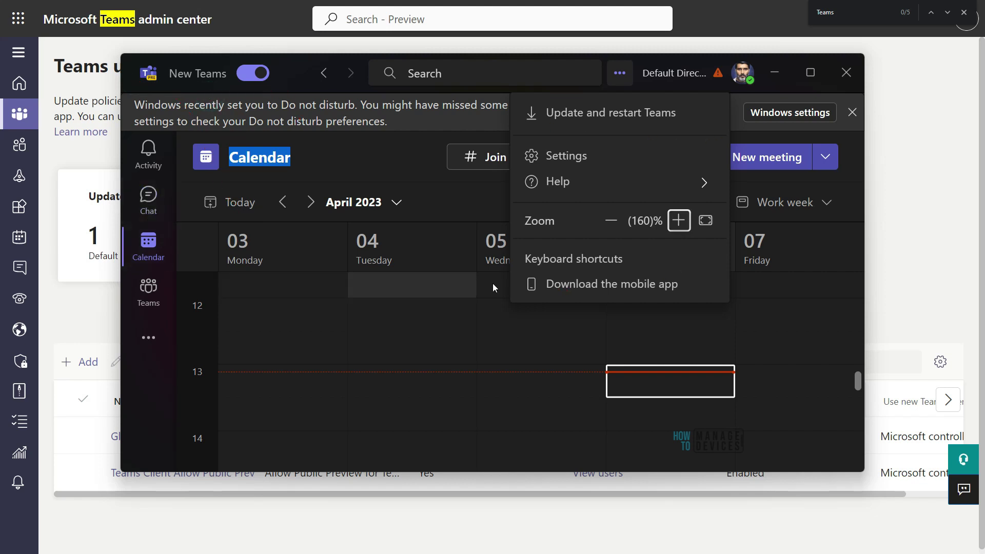